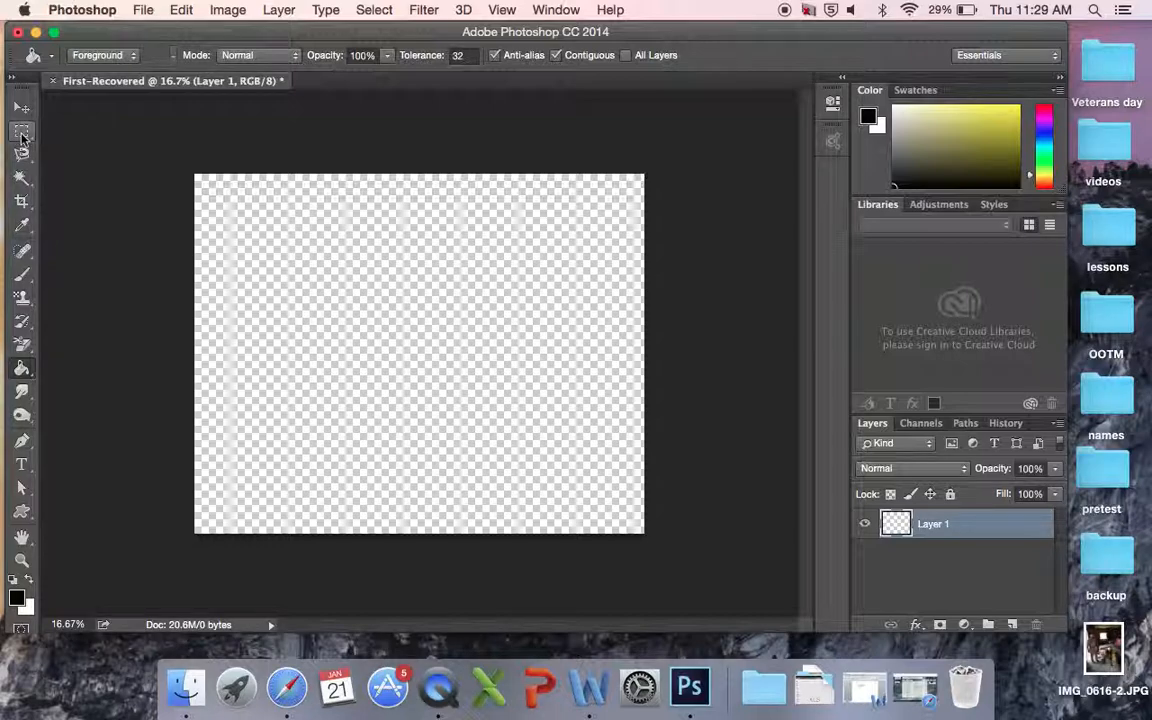
Create an elliptical marquee selection near the middle of the canvas.
left_click(22, 137)
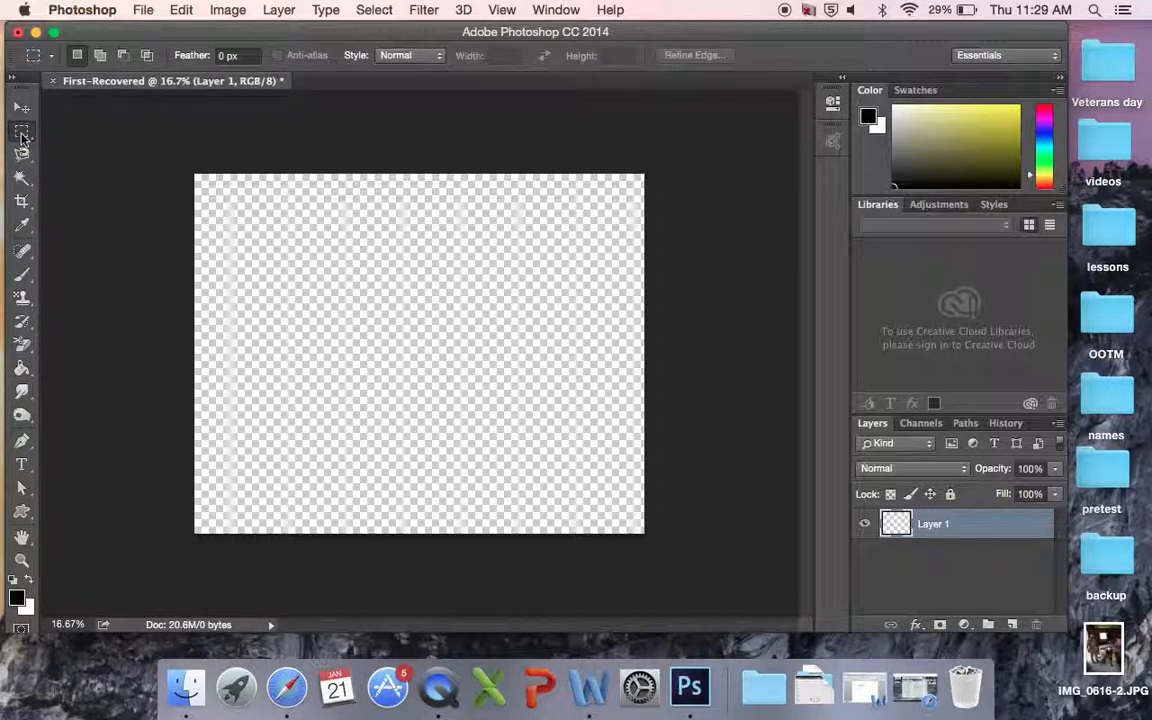
left_click(24, 137)
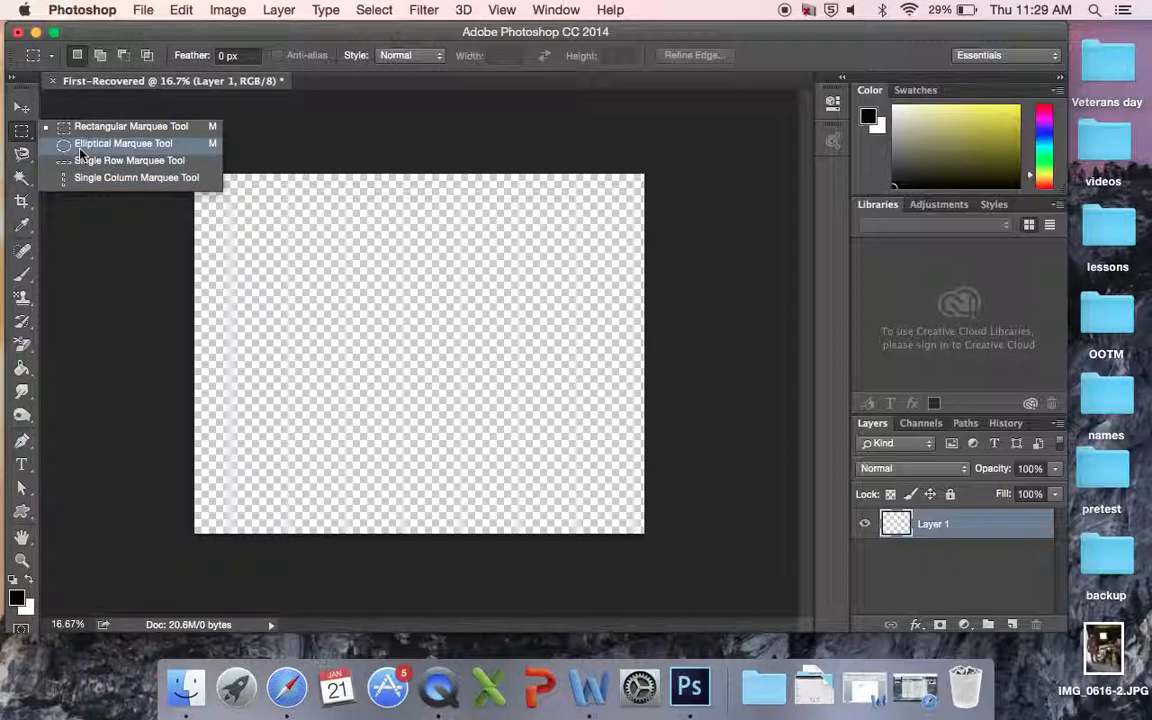
left_click(80, 148)
left_click_drag(330, 271, 487, 412)
Set the foreground color to a bright pinkish red and fill the elliptical selection with the Paint Bucket.
left_click(22, 368)
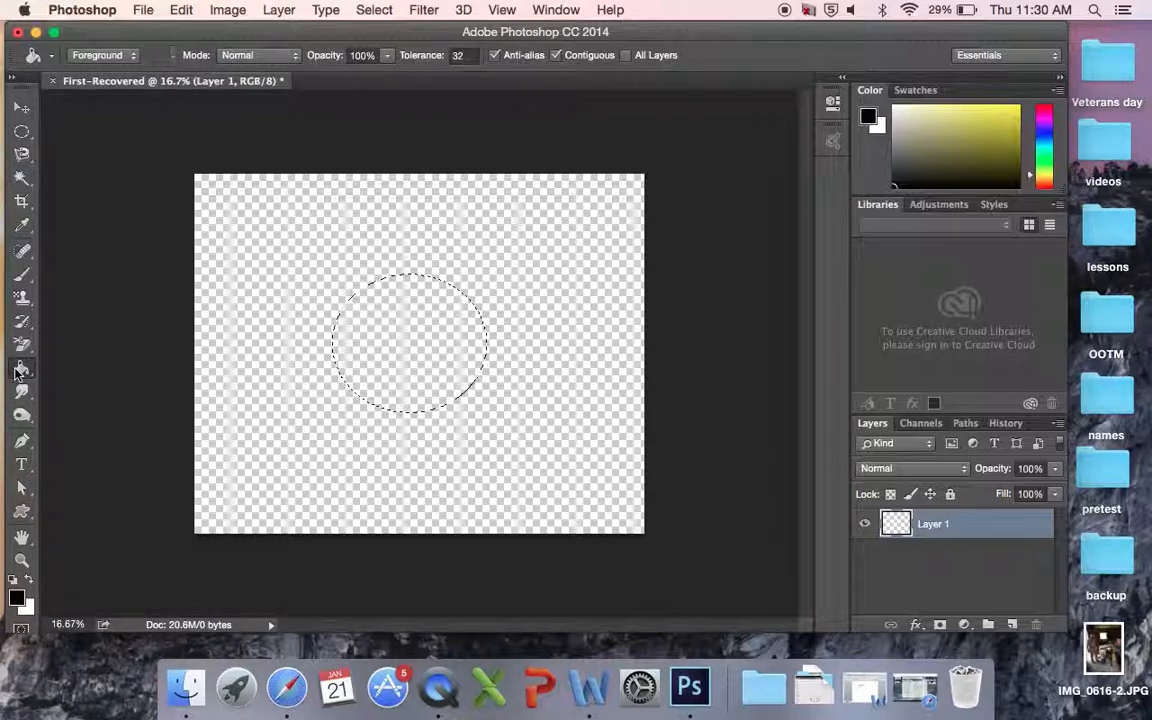
left_click(16, 599)
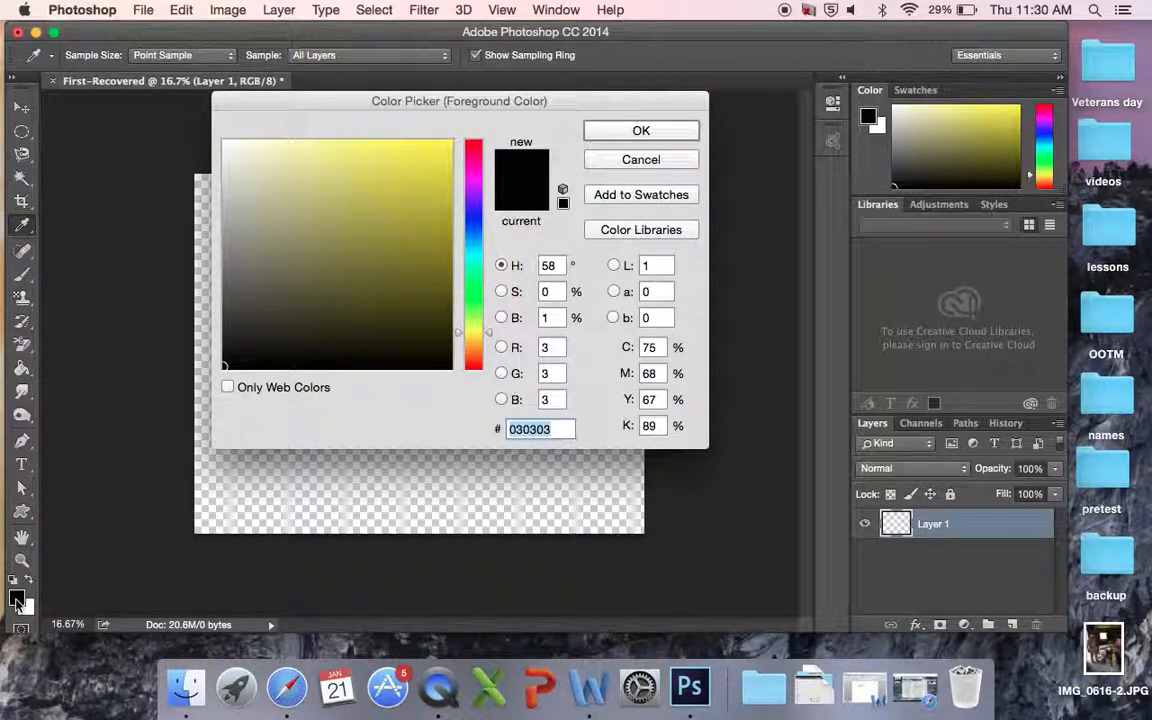
left_click(473, 150)
left_click(424, 151)
left_click(641, 131)
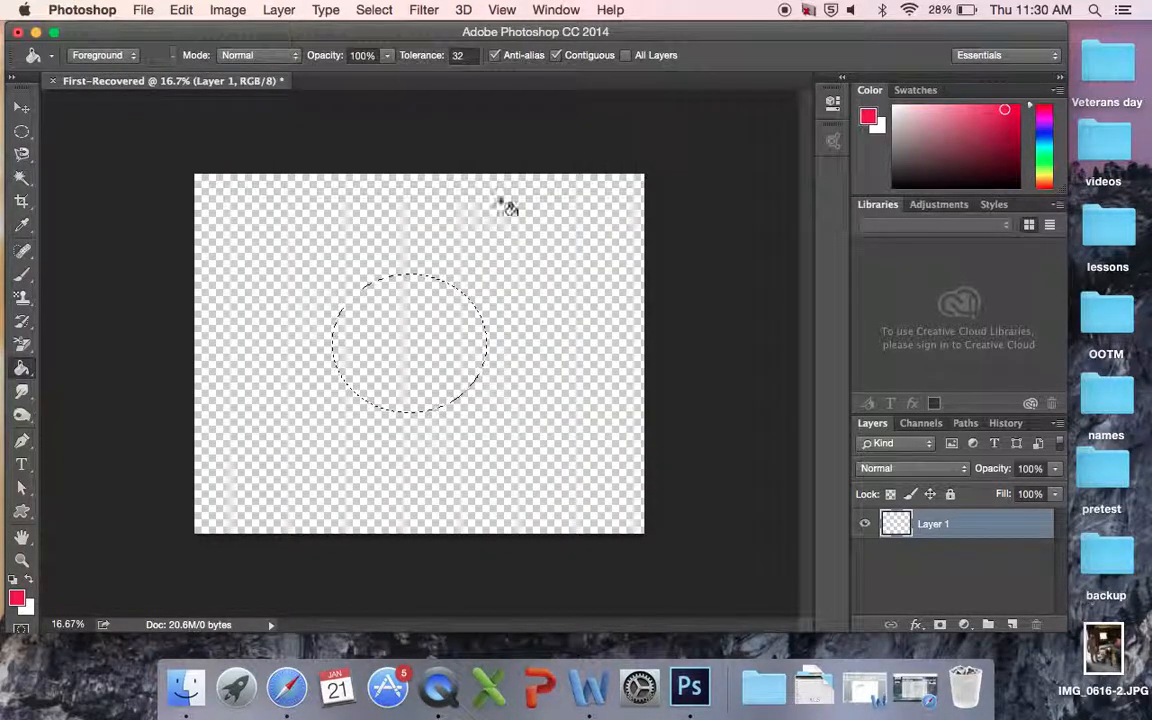
left_click(392, 322)
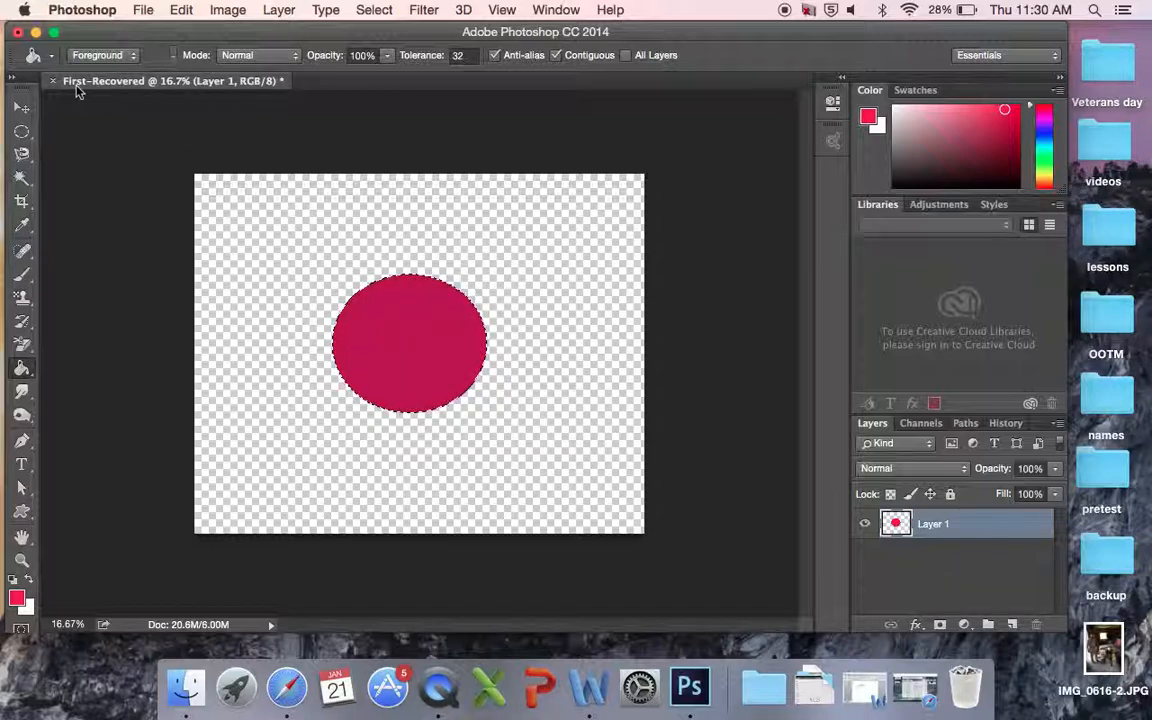
Make a wide rectangular marquee selection that overlaps the upper part of the red circle.
left_click(22, 131)
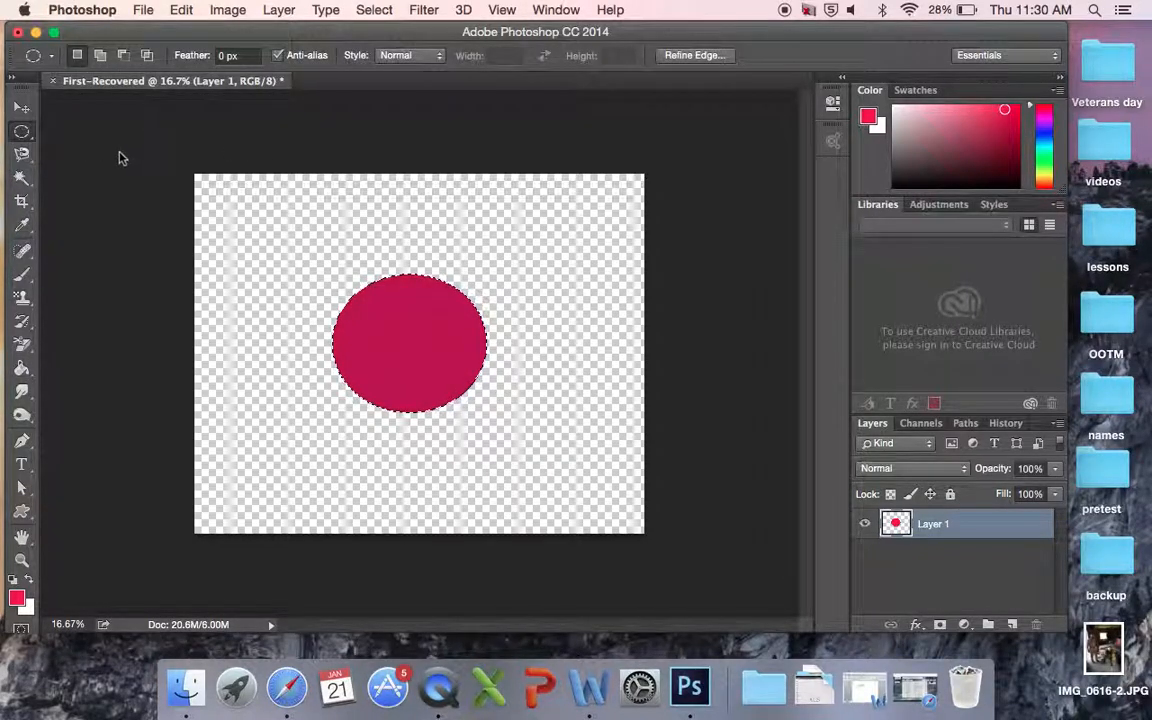
right_click(22, 131)
left_click(110, 121)
left_click_drag(367, 240, 531, 314)
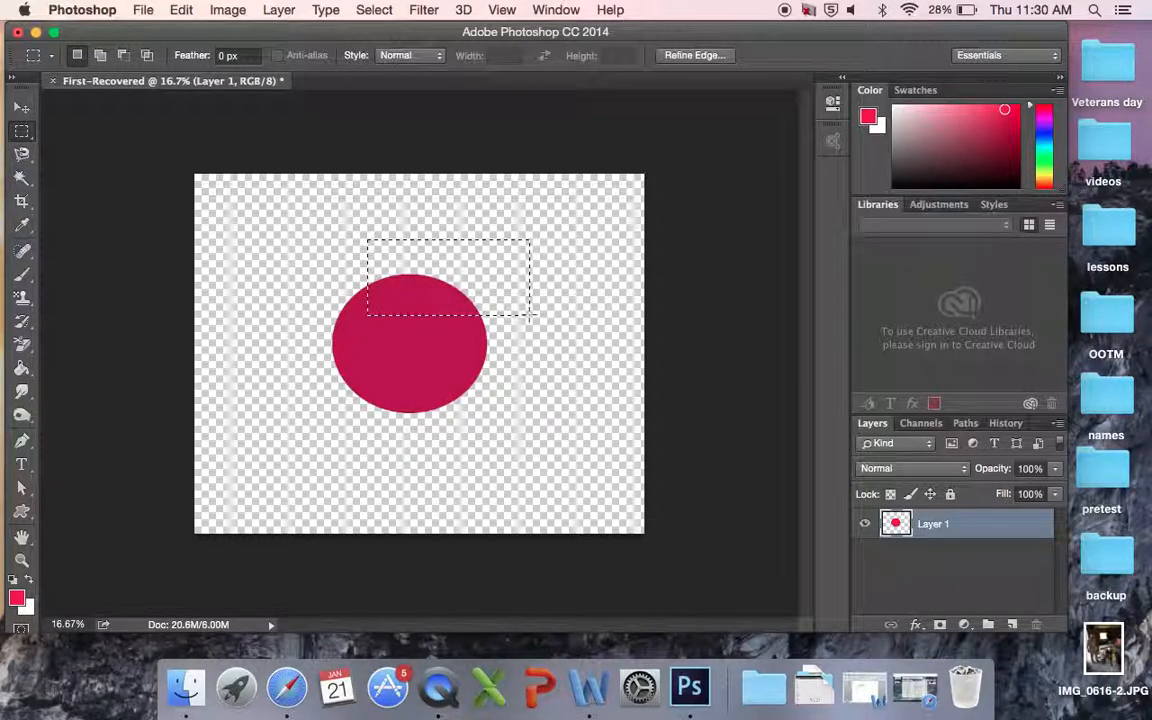
Delete the part of the circle inside the rectangular selection and undo the deletion.
key("Delete")
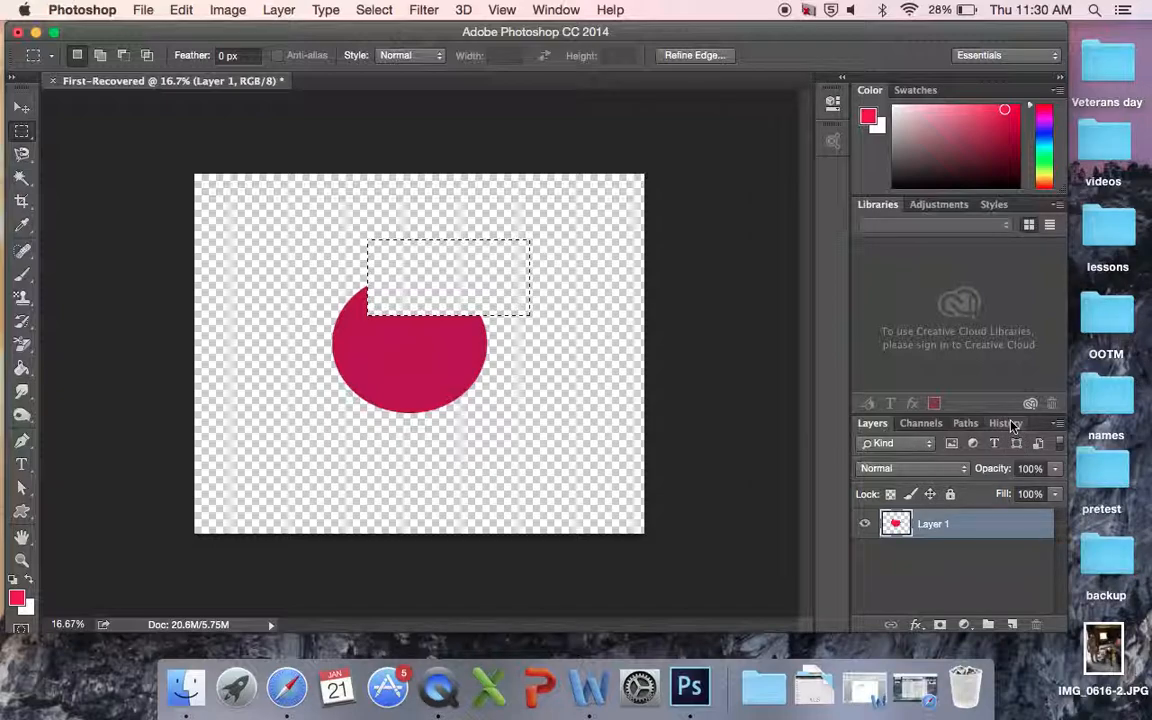
key("super+z")
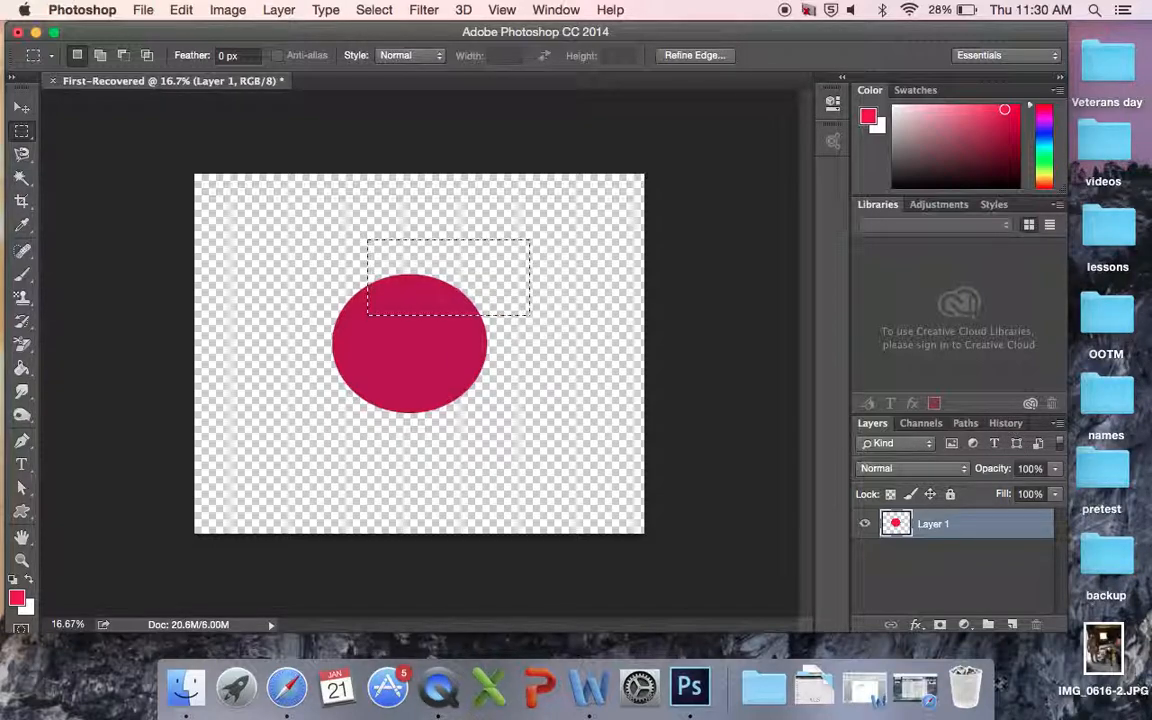
Add a new layer, fill the rectangular selection on it with the foreground red, and deselect.
left_click(1012, 626)
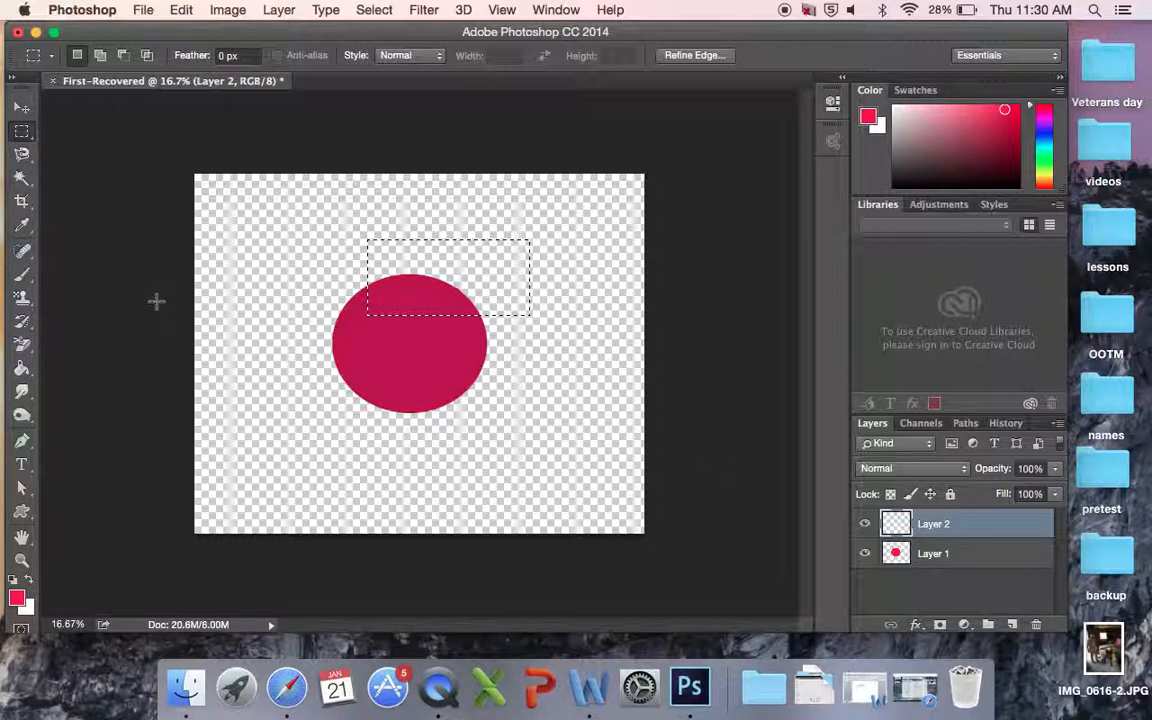
left_click(22, 368)
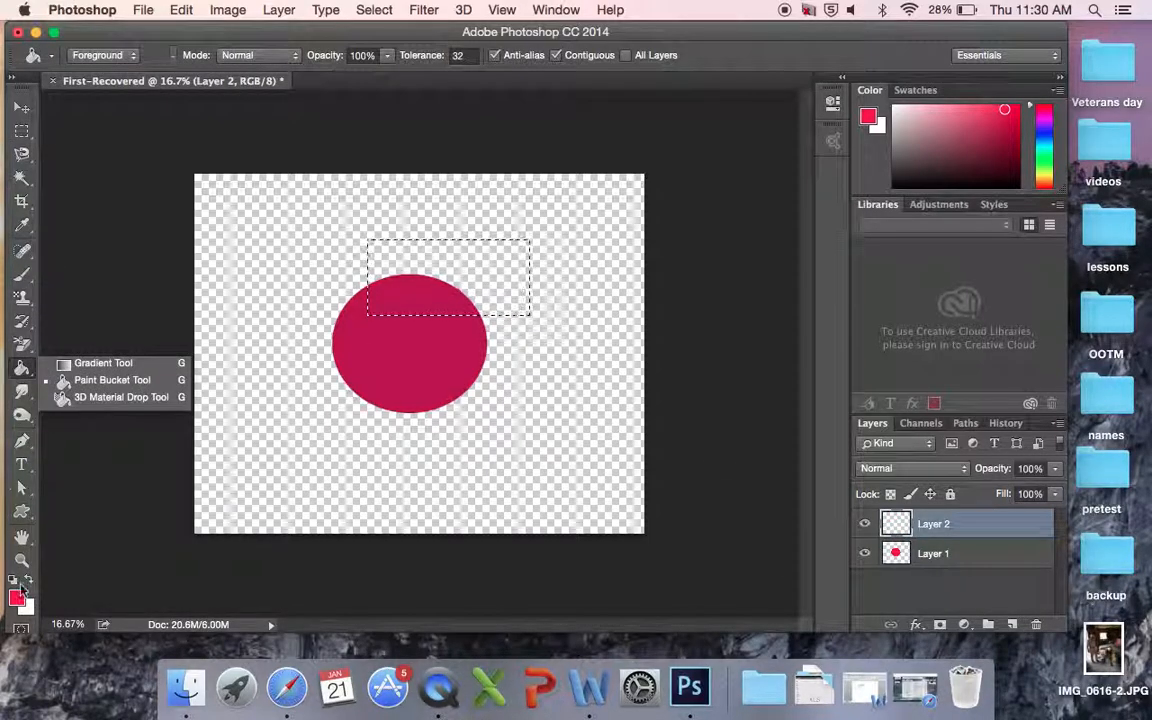
left_click(95, 340)
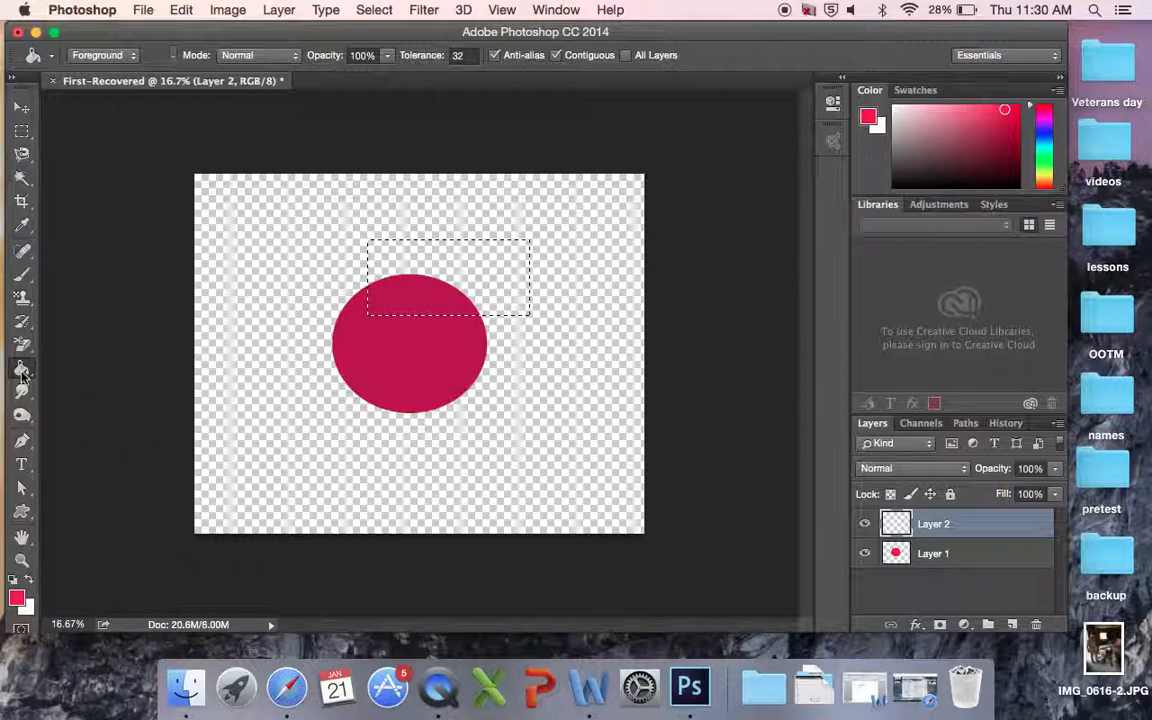
left_click(437, 267)
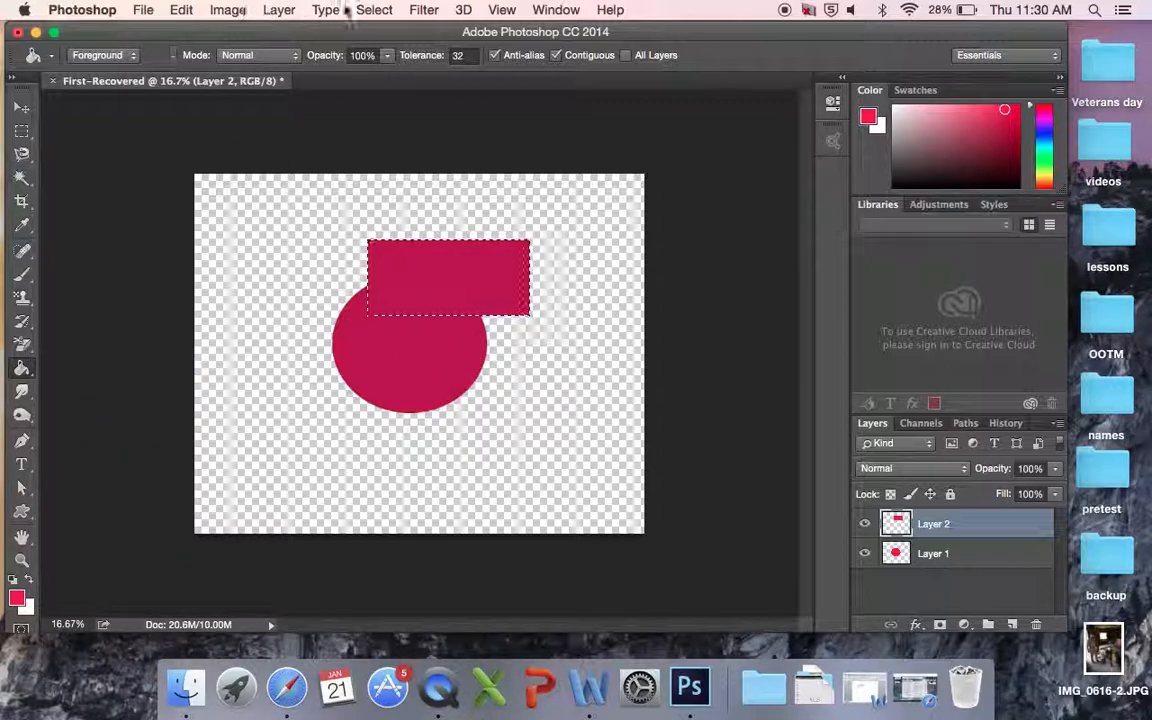
left_click(376, 10)
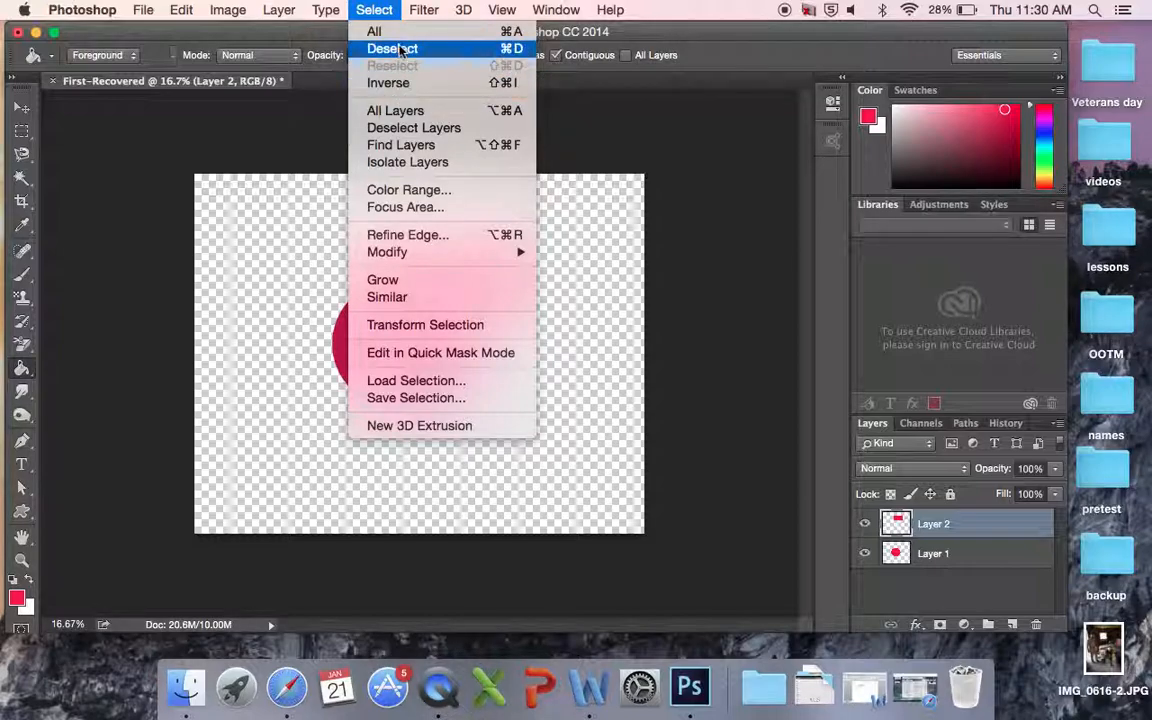
left_click(405, 47)
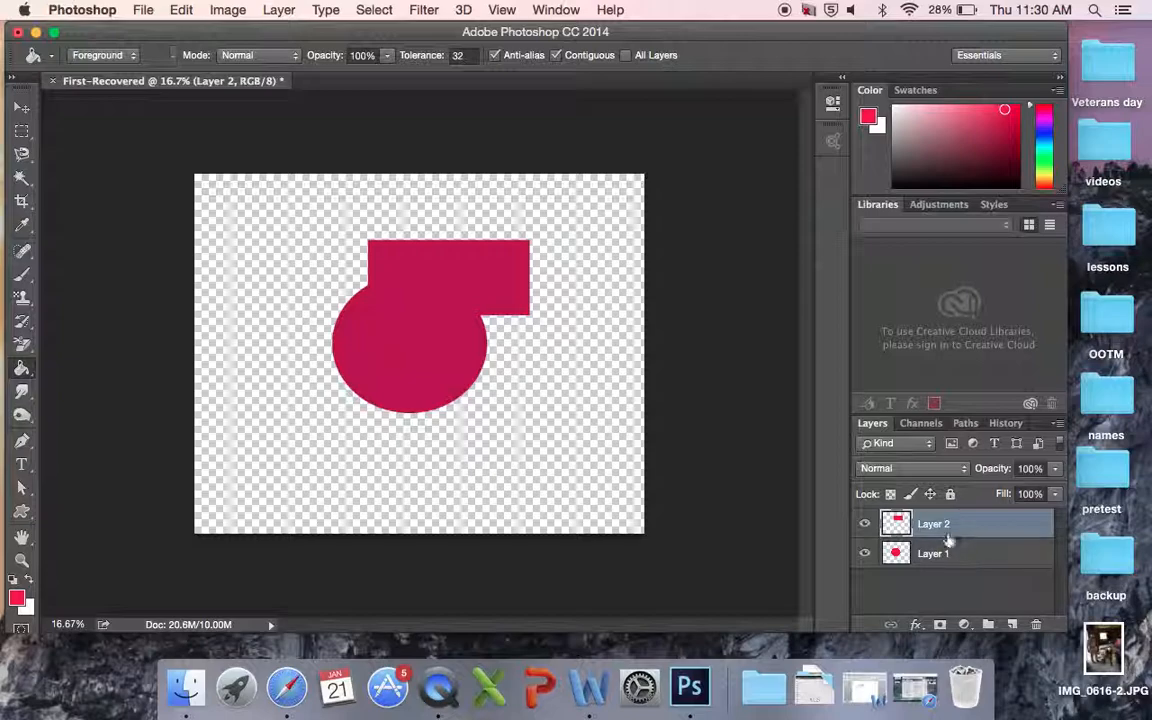
Toggle the visibility of Layer 2 off and on to check which shape it holds.
left_click(866, 527)
left_click(866, 527)
left_click(867, 528)
left_click(866, 525)
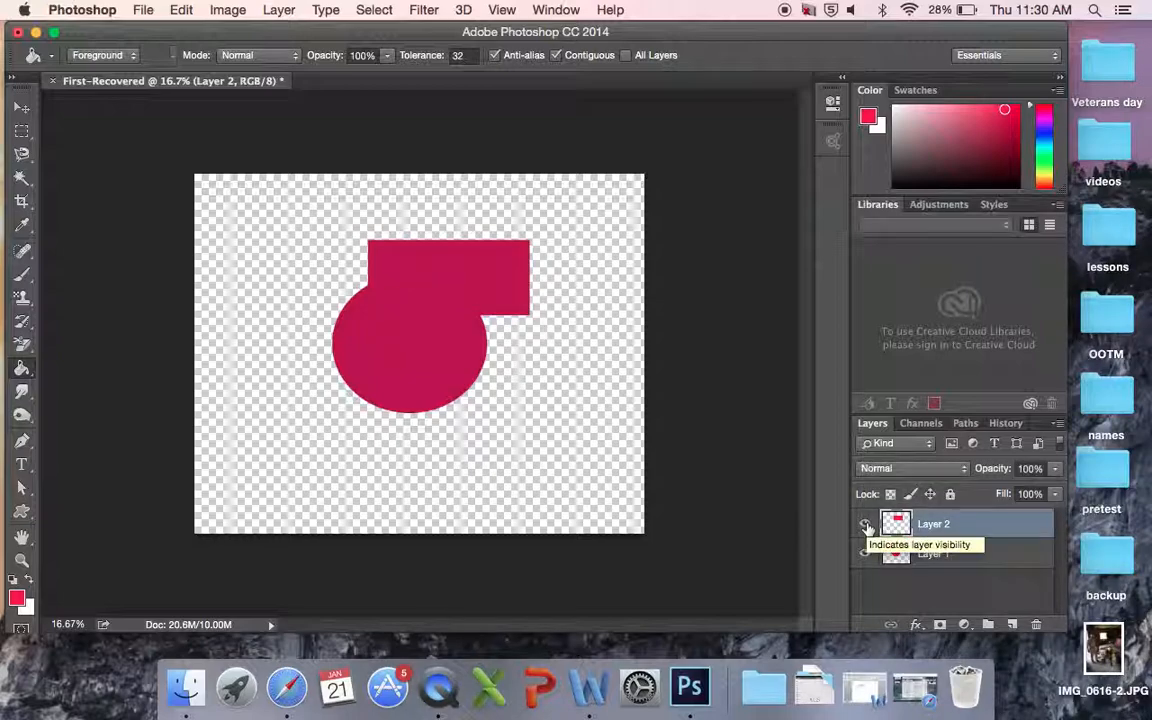
Move the rectangle on Layer 2 up and to the right, clear of the circle.
left_click(23, 107)
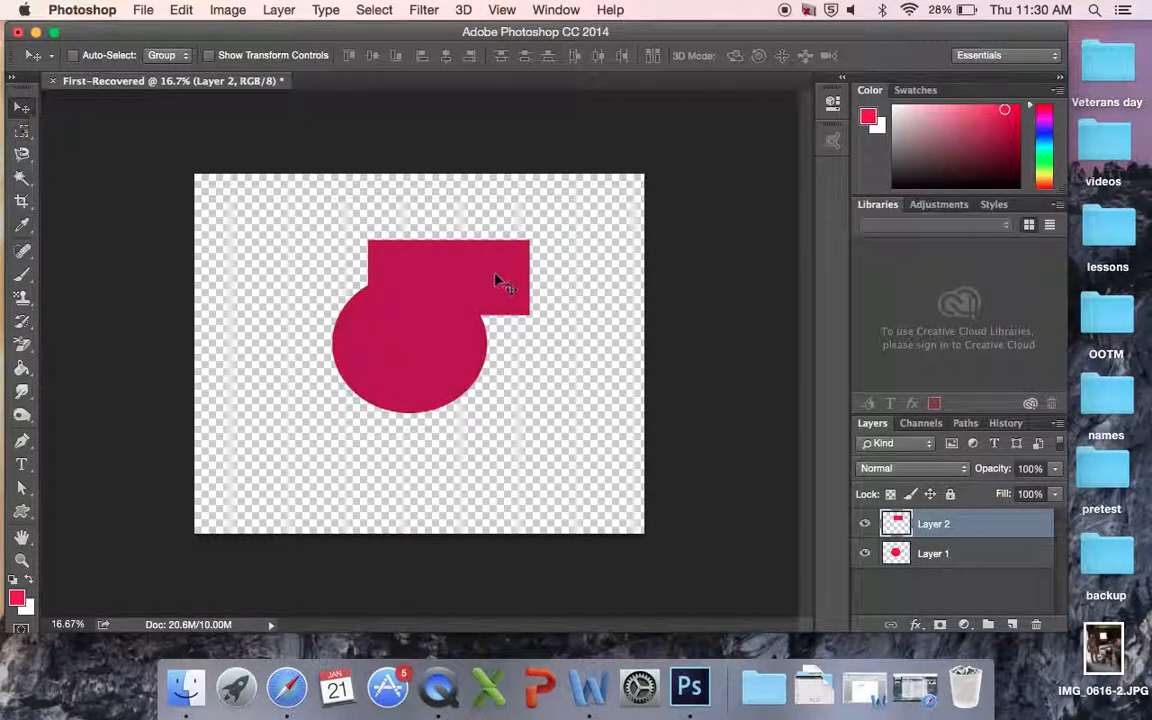
left_click_drag(500, 280, 538, 228)
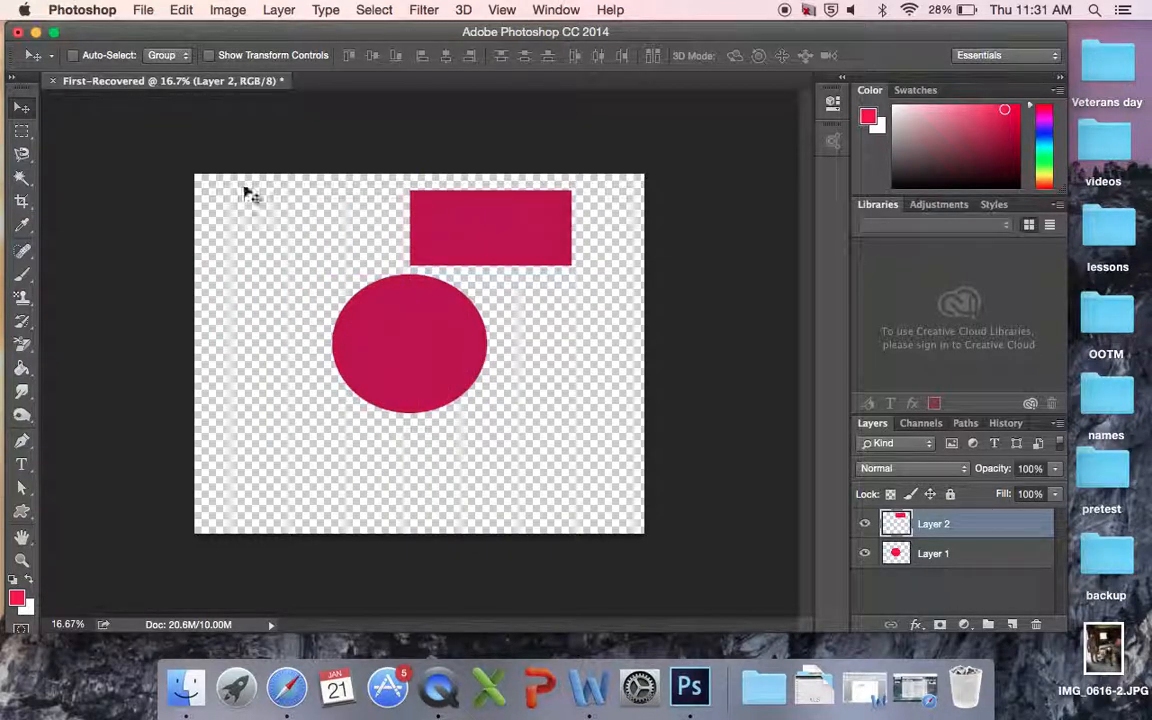
Select the rectangle with the Magic Wand, and try to select the circle while Layer 2 is active.
left_click(22, 178)
left_click(466, 234)
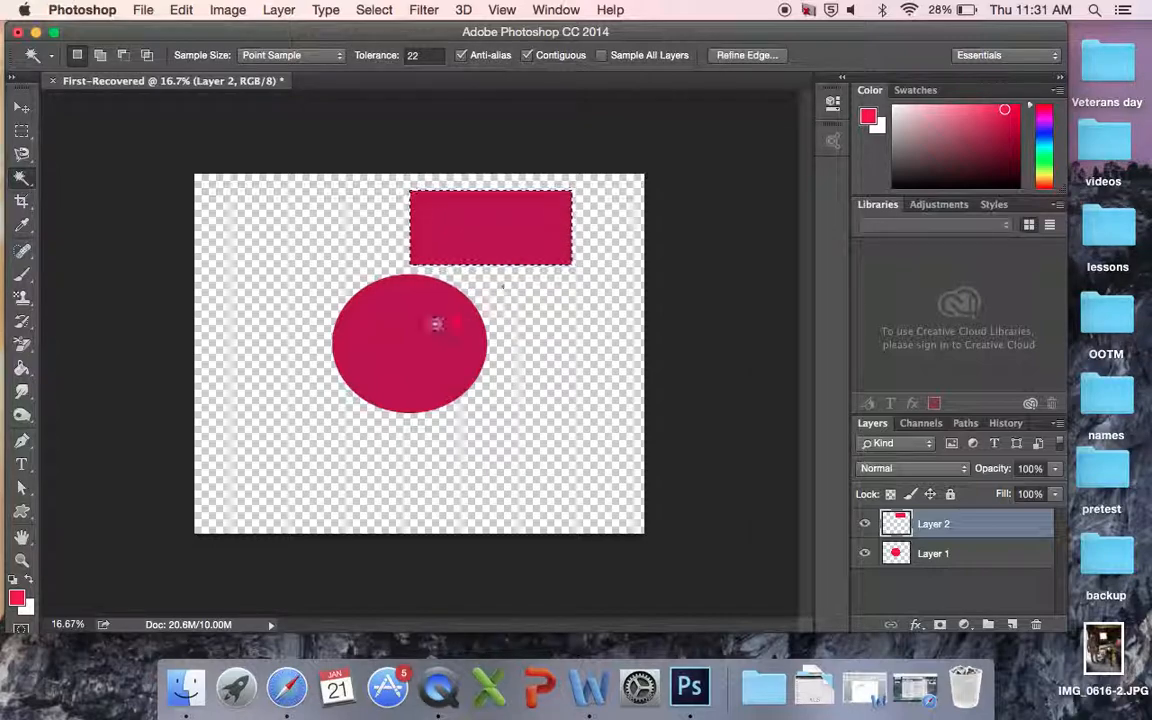
left_click(434, 325)
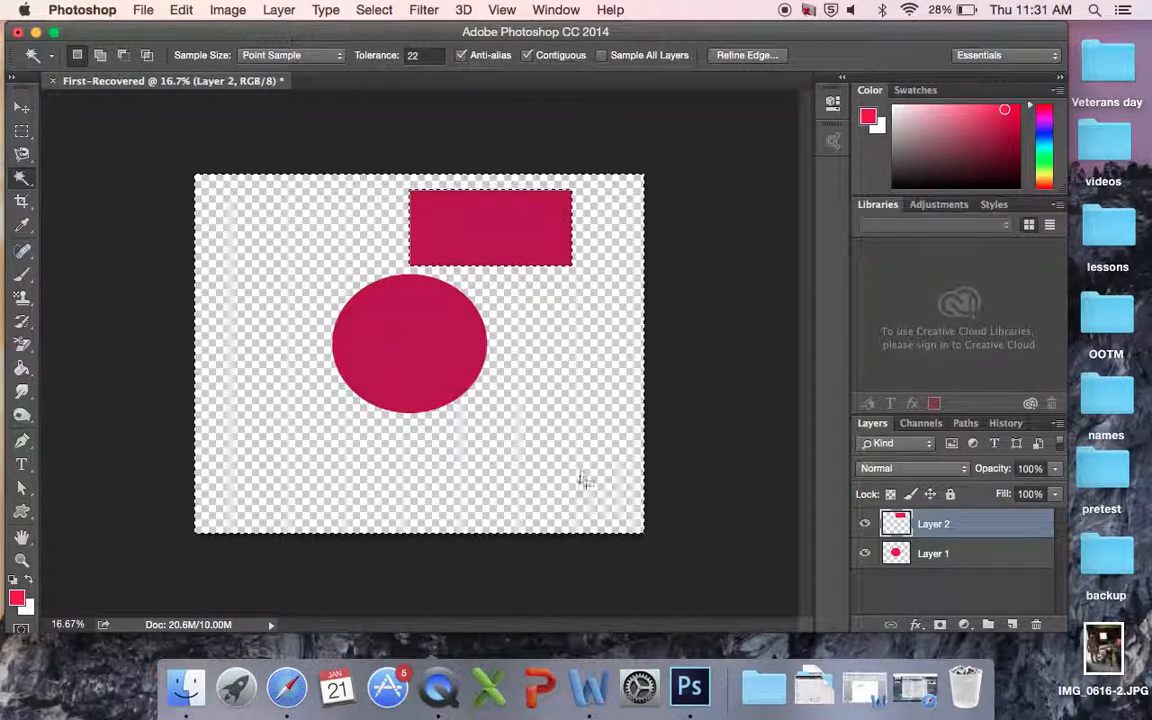
Make Layer 1 active, clear the selection, and select the circle with the Magic Wand.
left_click(938, 555)
key("super+d")
left_click(444, 347)
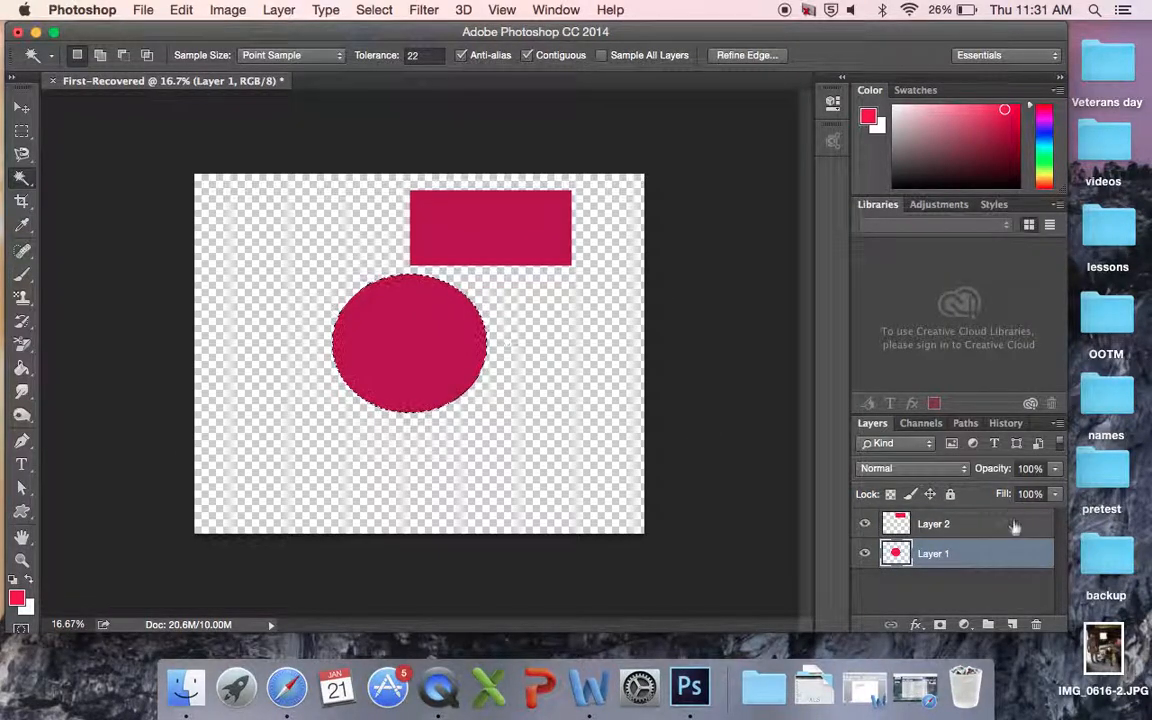
Select the rectangle on Layer 2 with the Magic Wand and move it down to overlap the circle's upper-right edge.
left_click(925, 523)
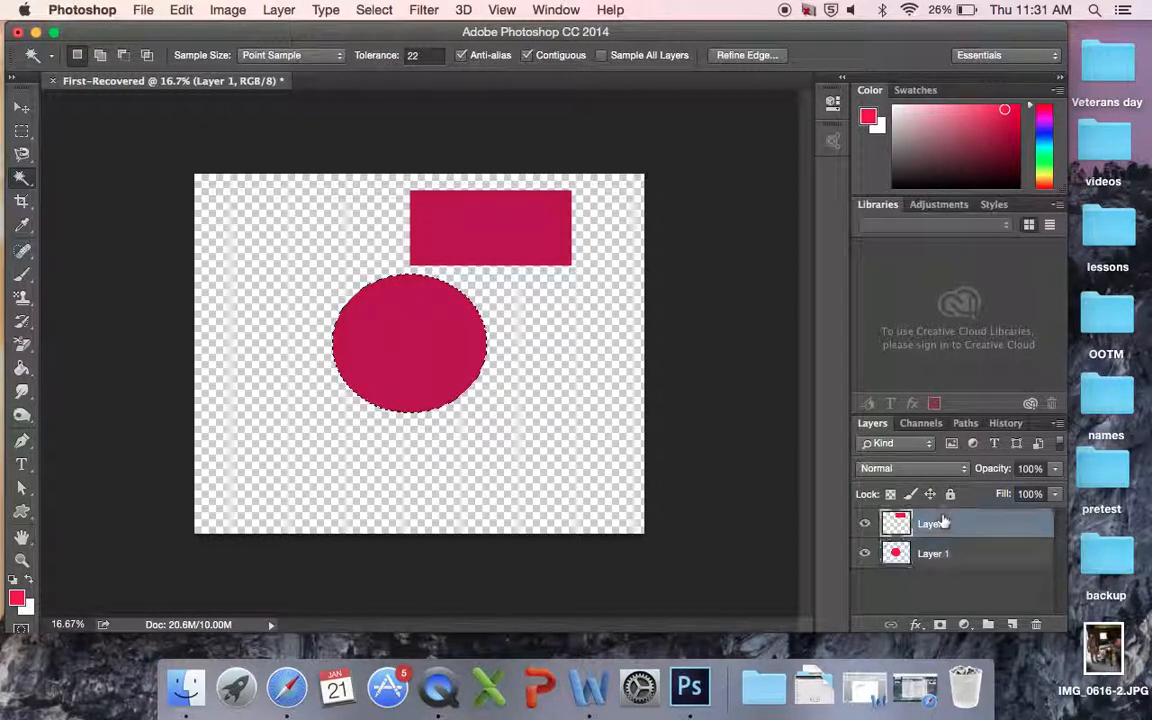
left_click(543, 245)
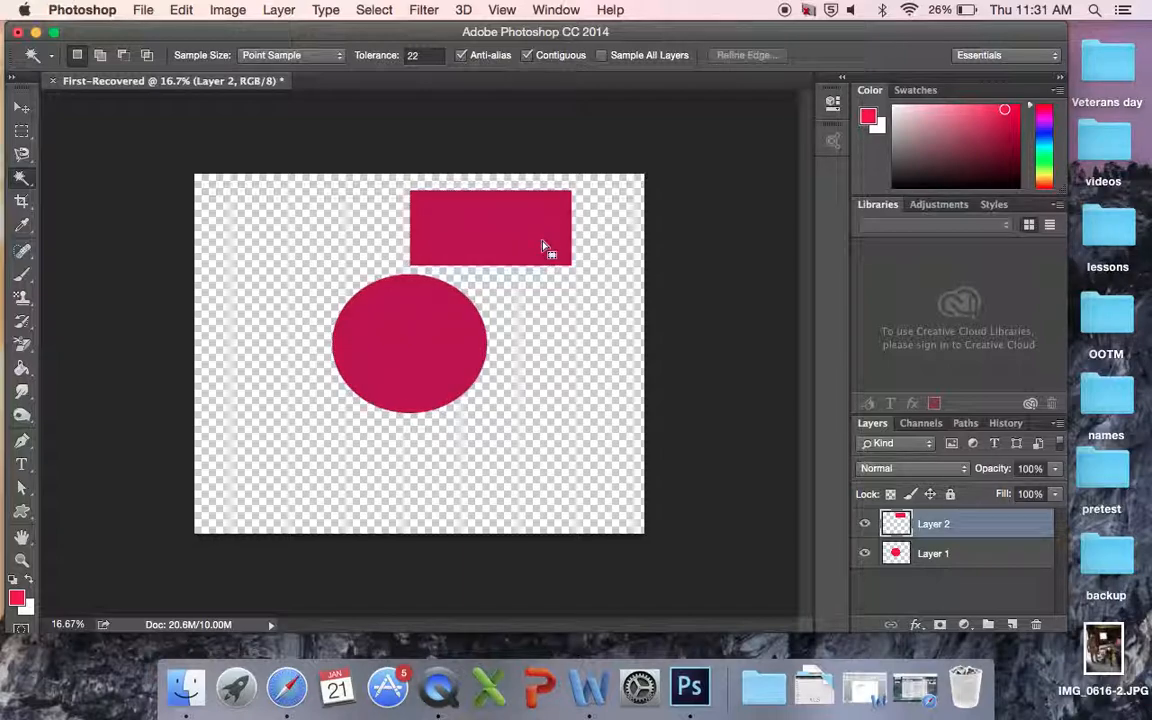
left_click(466, 228)
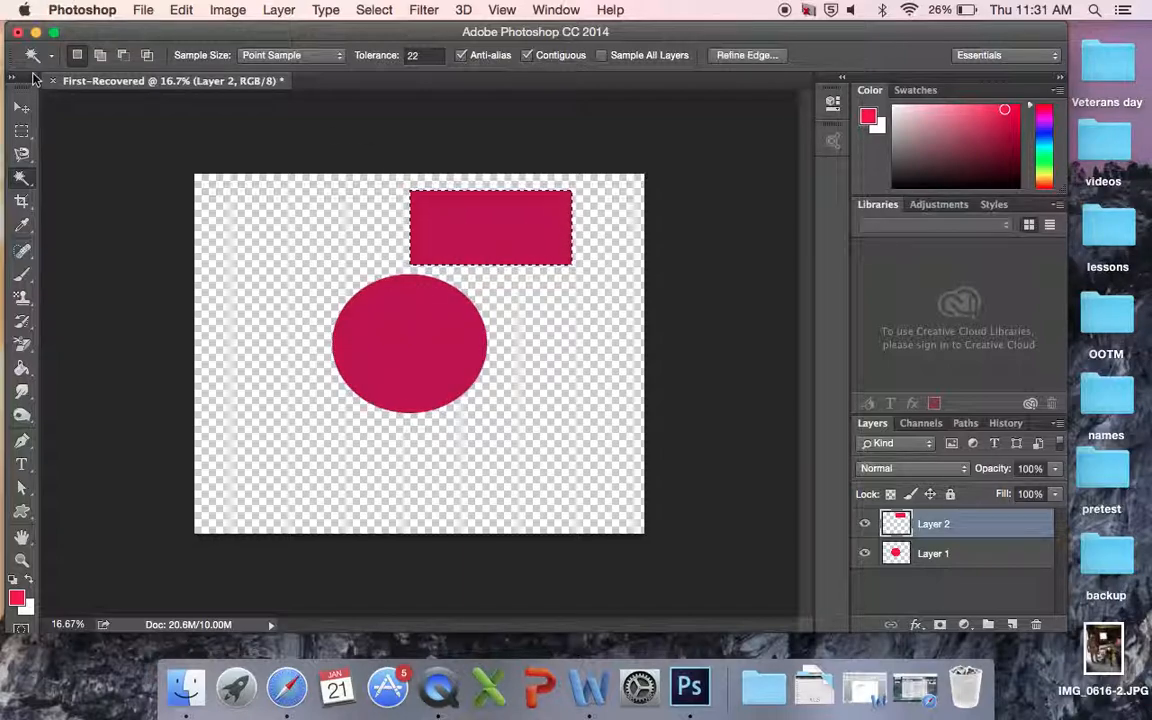
left_click(21, 107)
left_click_drag(442, 237, 455, 272)
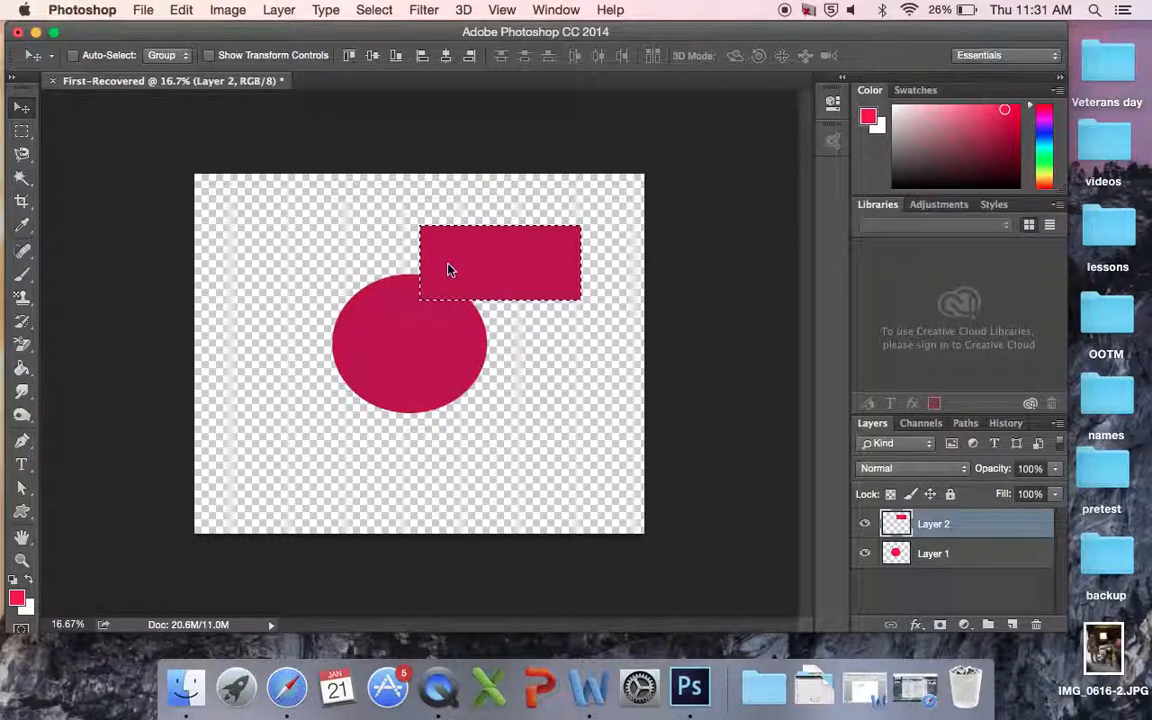
Make Layer 1 active and hide Layer 2, keeping the rectangular selection.
left_click(930, 556)
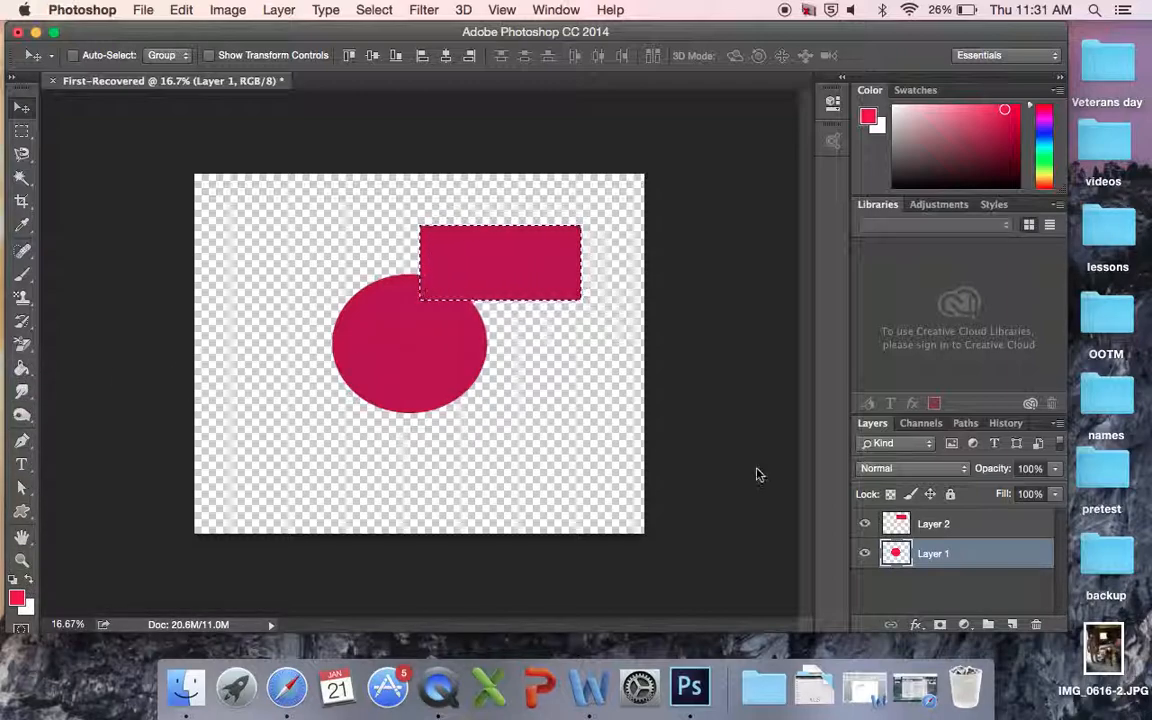
left_click(865, 523)
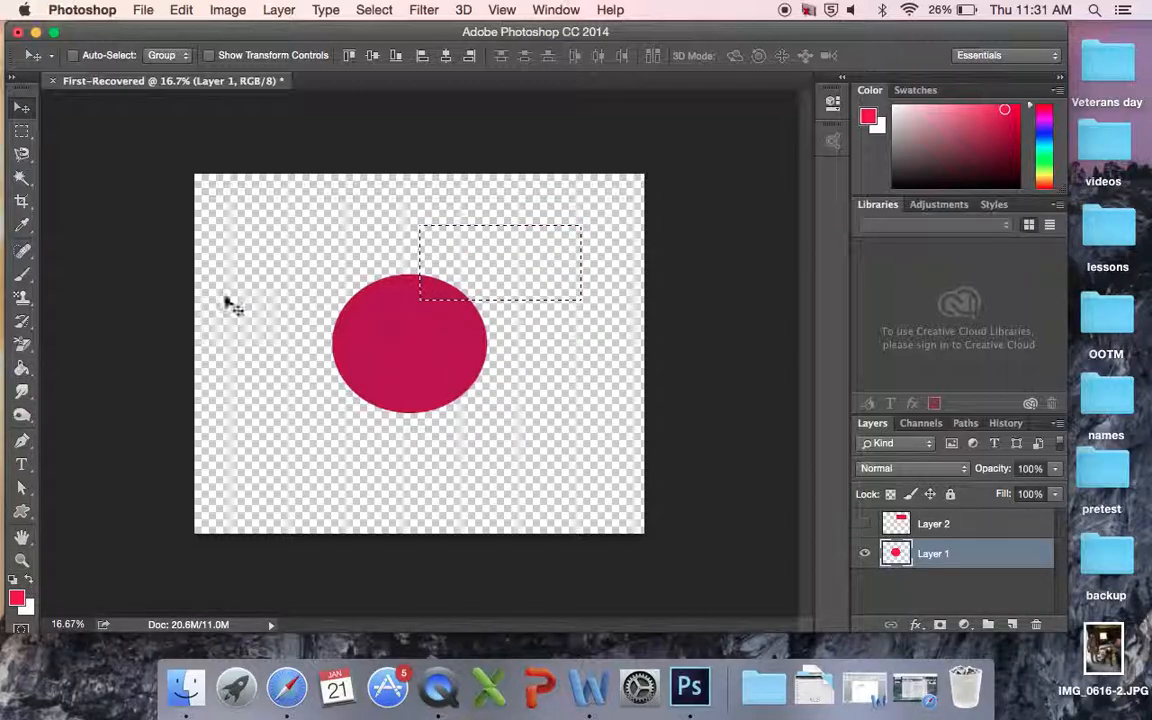
Fill the rectangular selection on Layer 1 with the foreground red and deselect.
left_click(22, 368)
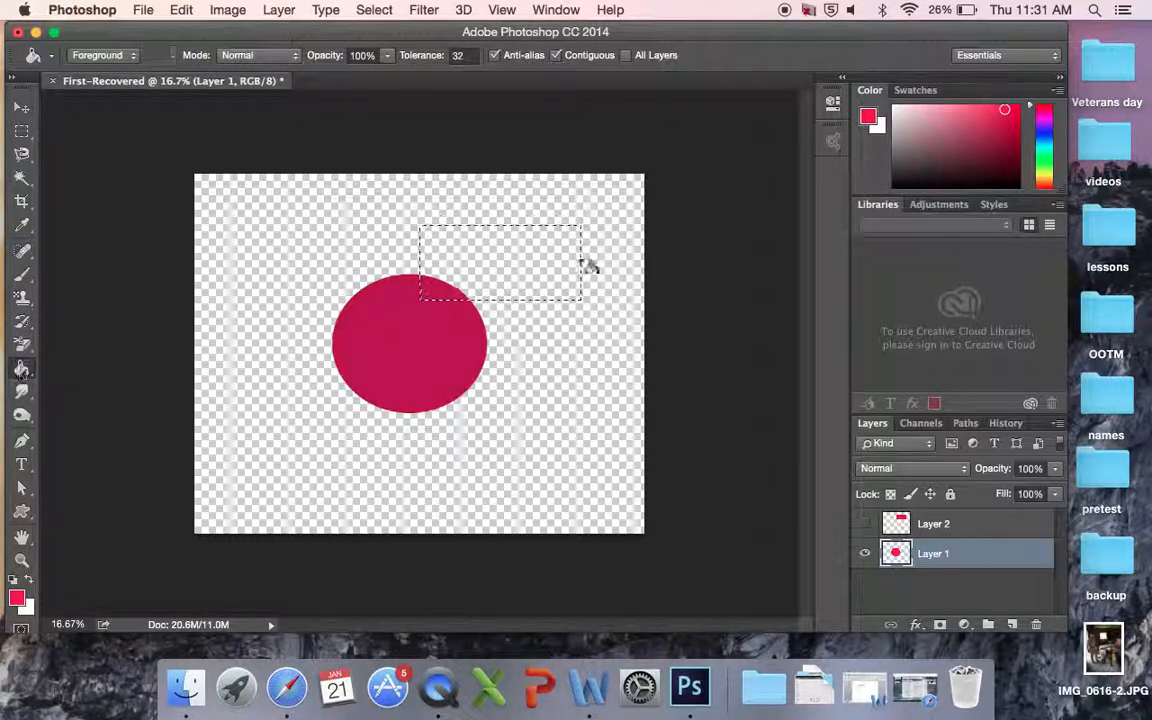
left_click(503, 249)
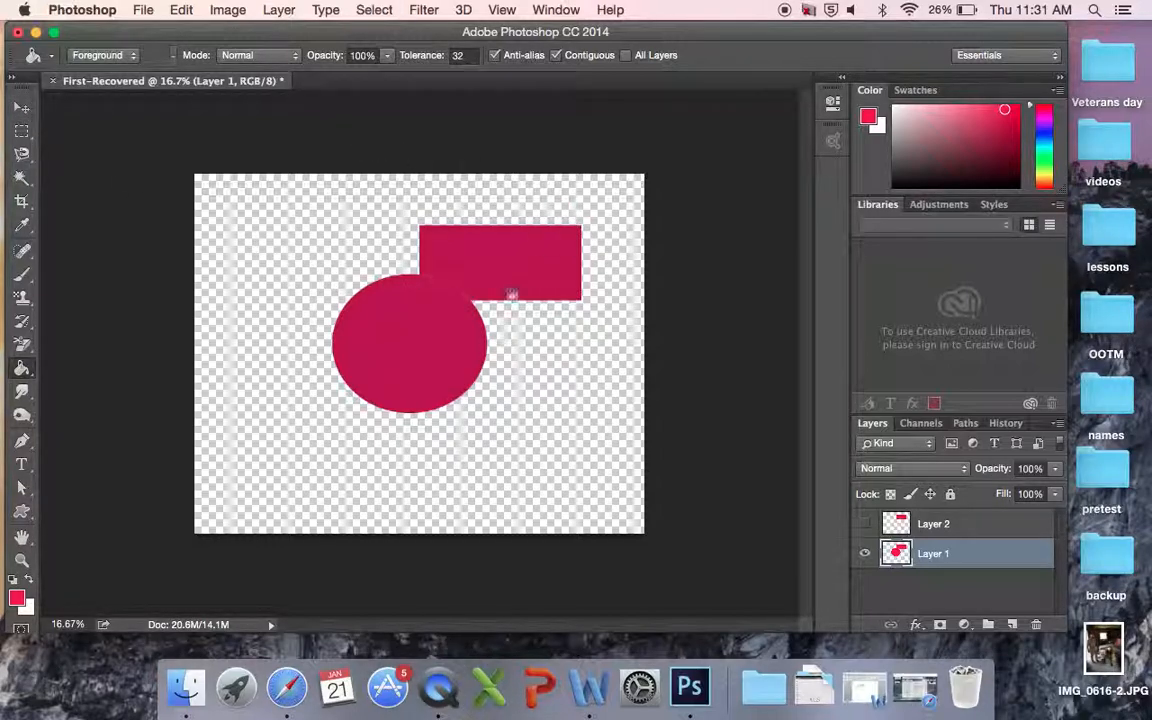
Move the combined circle and rectangle on Layer 1 slightly down and left, and select them with the Magic Wand.
left_click(22, 108)
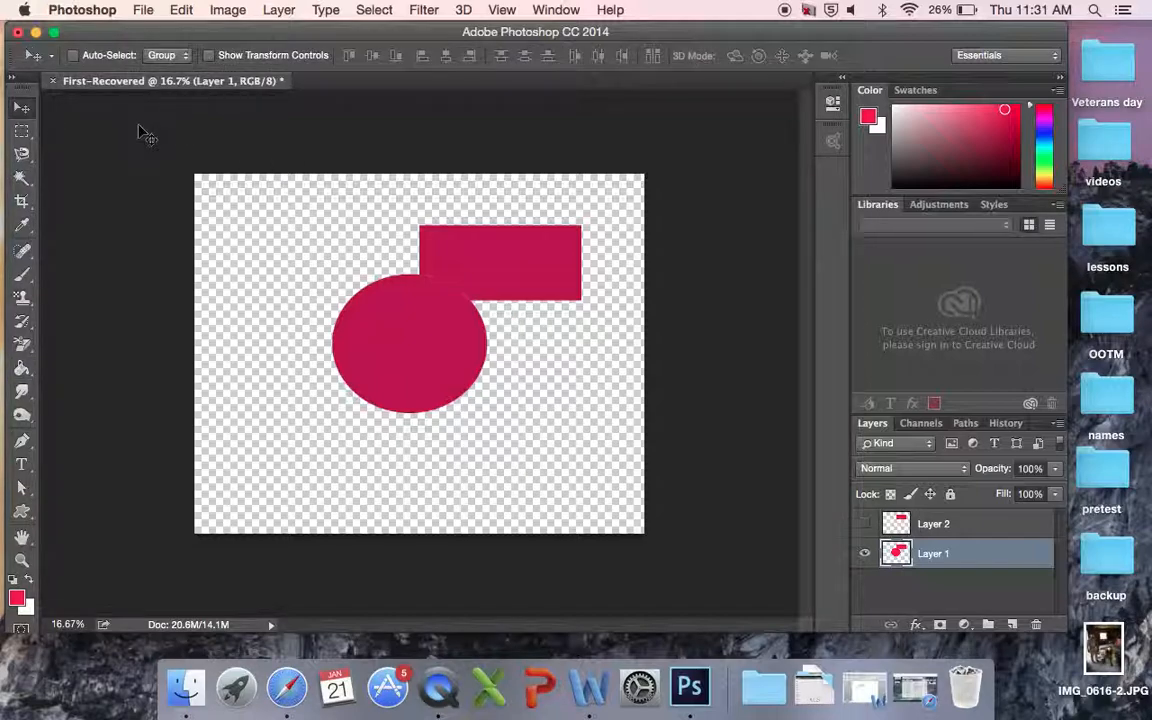
left_click_drag(453, 236, 425, 249)
left_click(21, 177)
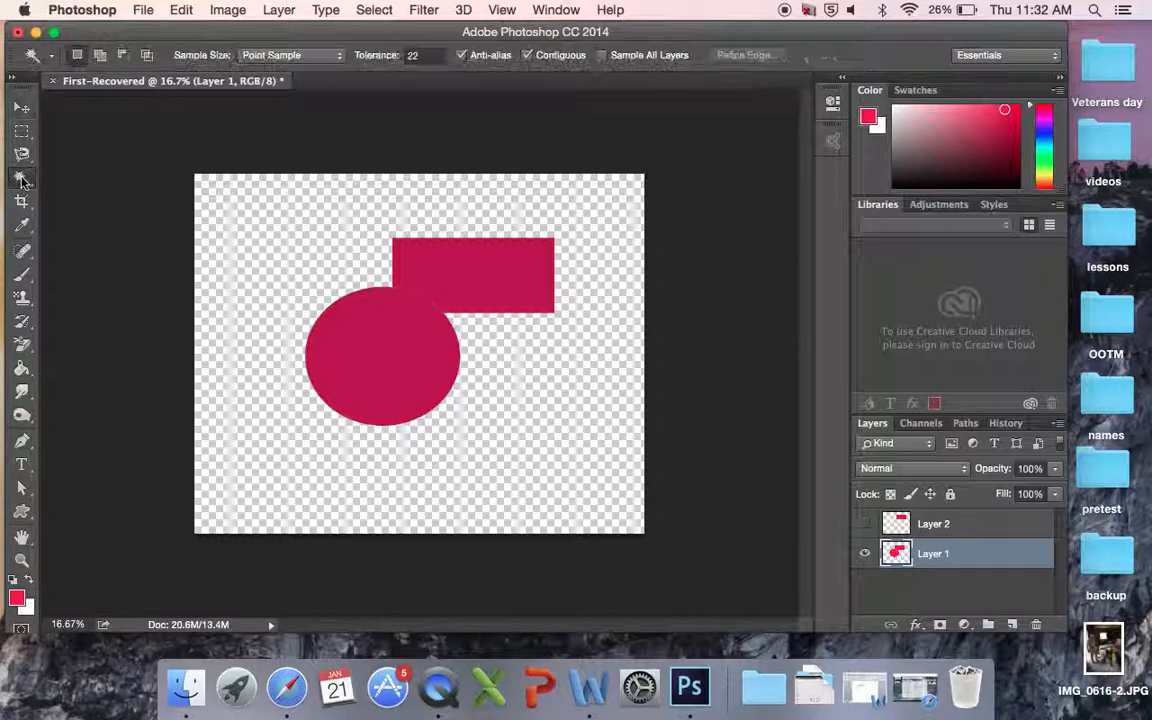
left_click(381, 380)
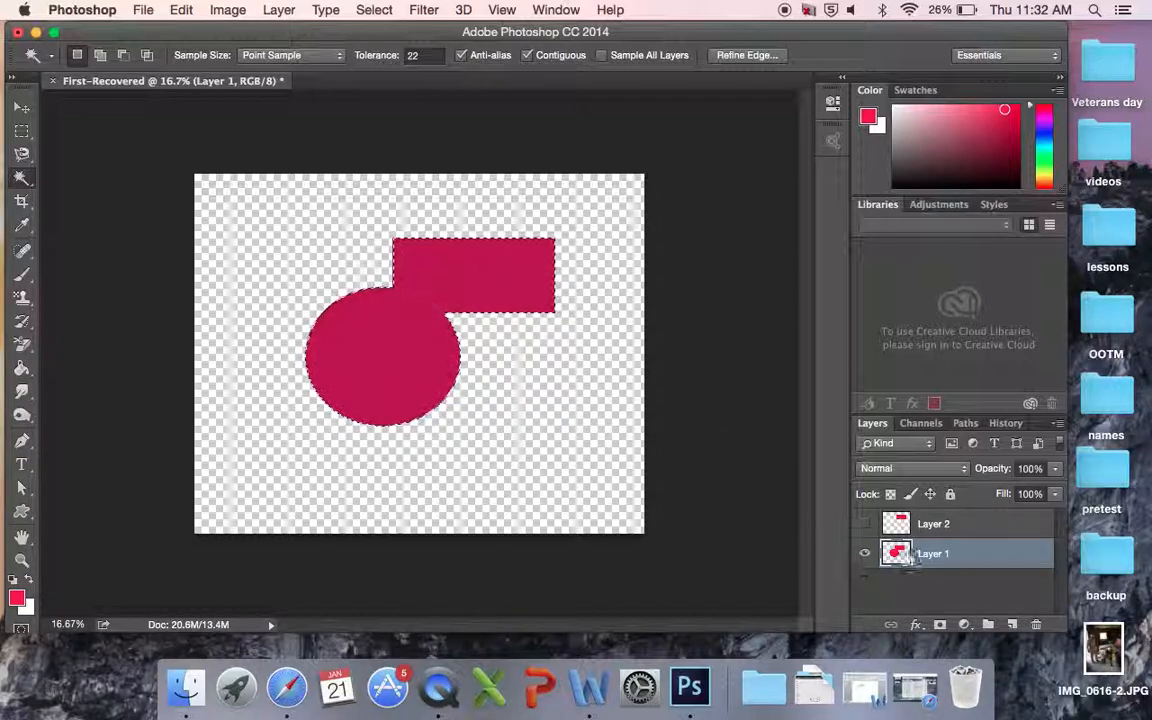
Step back through the history to the Move state that precedes the Paint Bucket fill on Layer 1.
left_click(1005, 423)
left_click(938, 563)
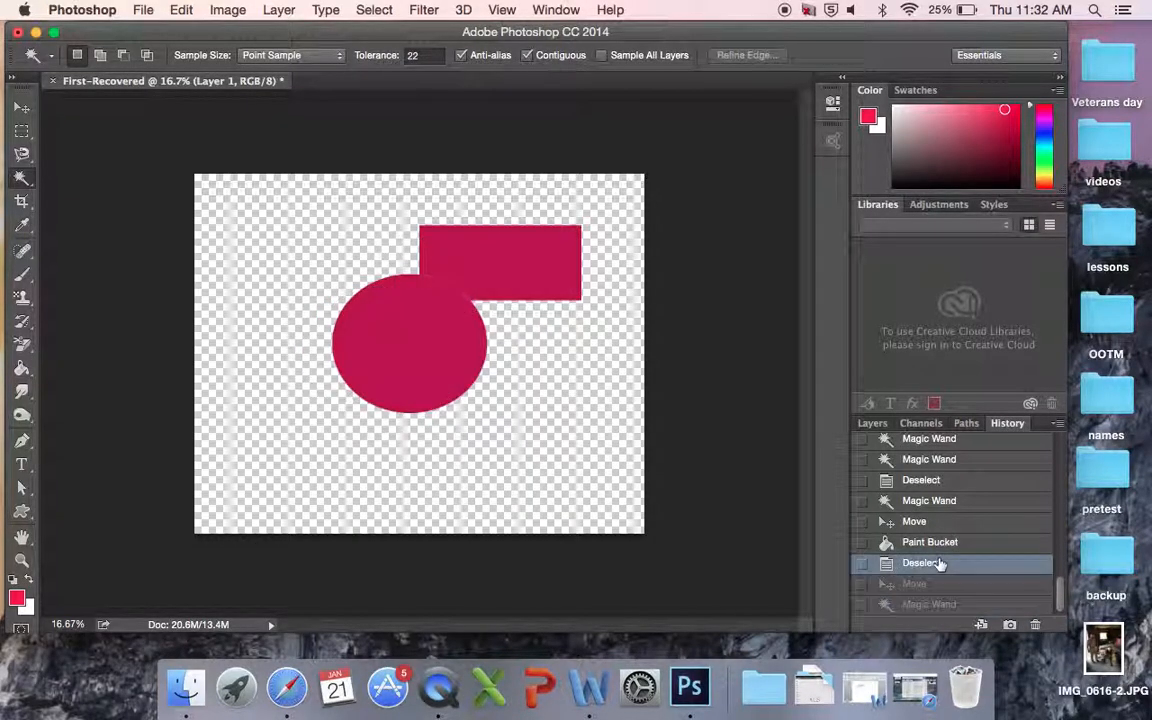
left_click(932, 522)
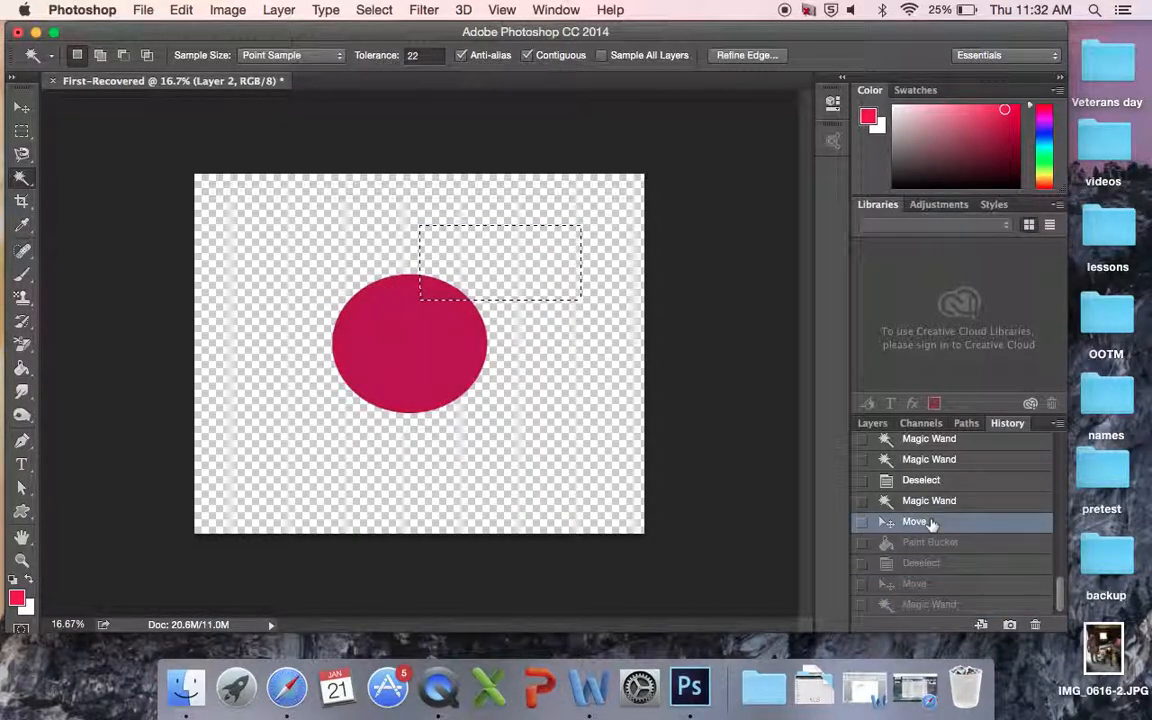
Fill the rectangular selection on Layer 2 with the foreground red, then deselect and move the rectangle up and right, clear of the circle.
left_click(868, 426)
key("alt+BackSpace")
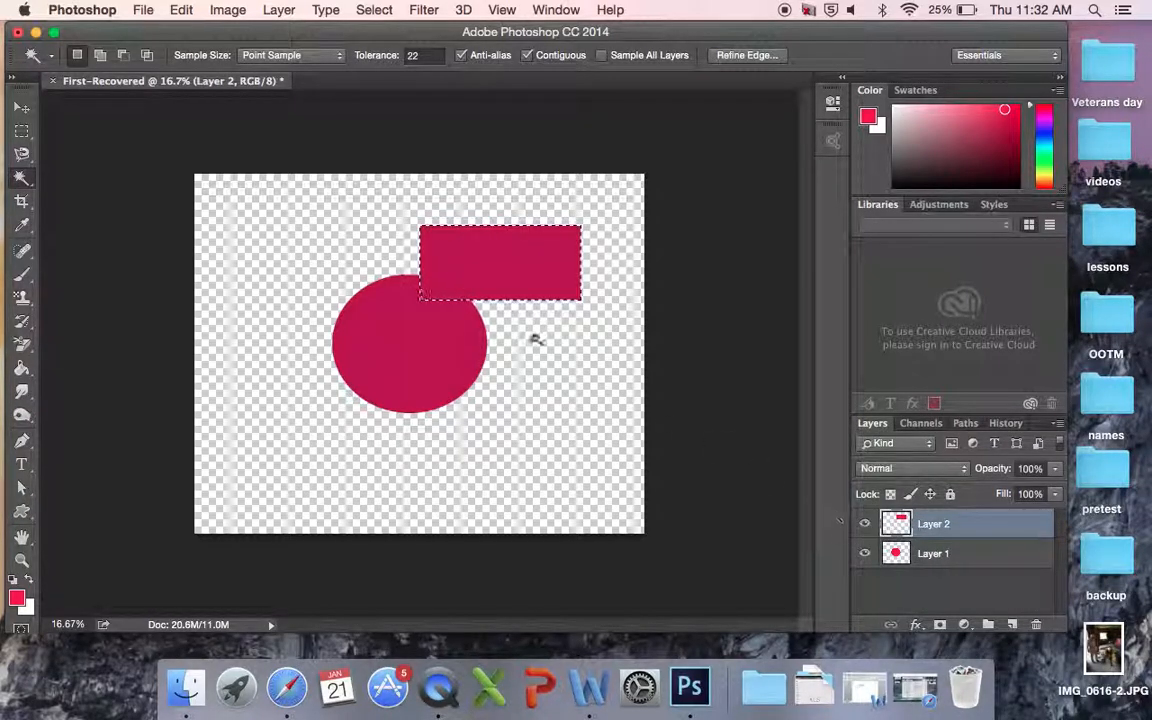
left_click(21, 110)
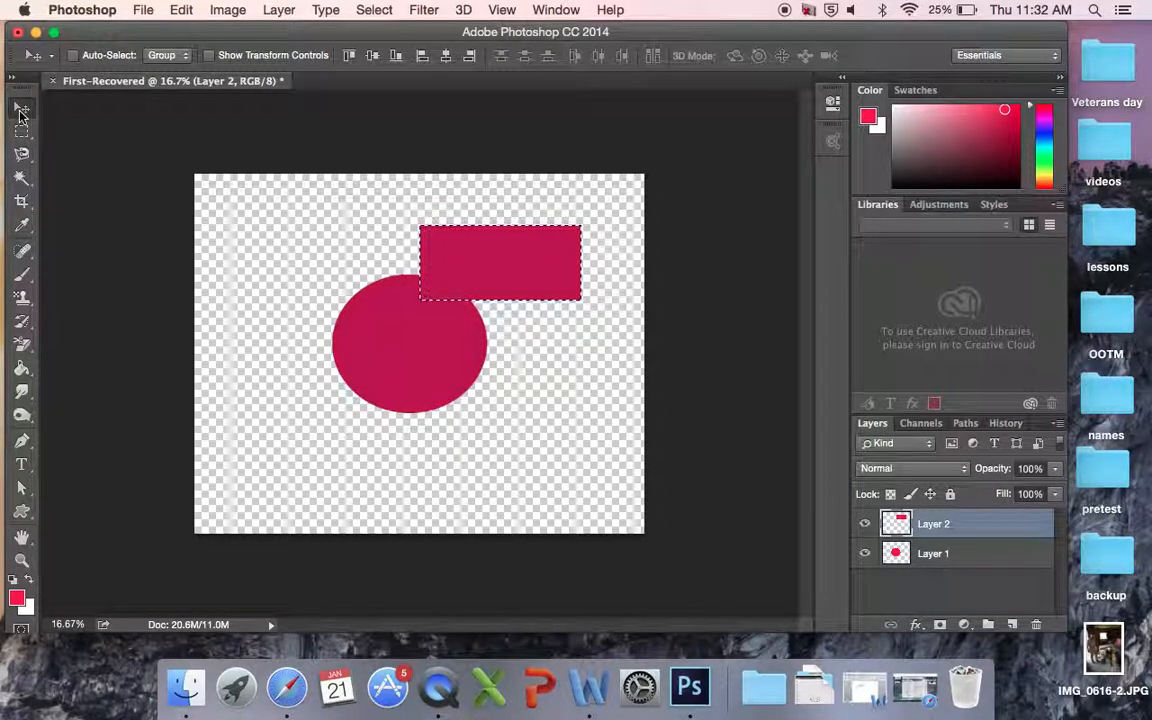
key("super+d")
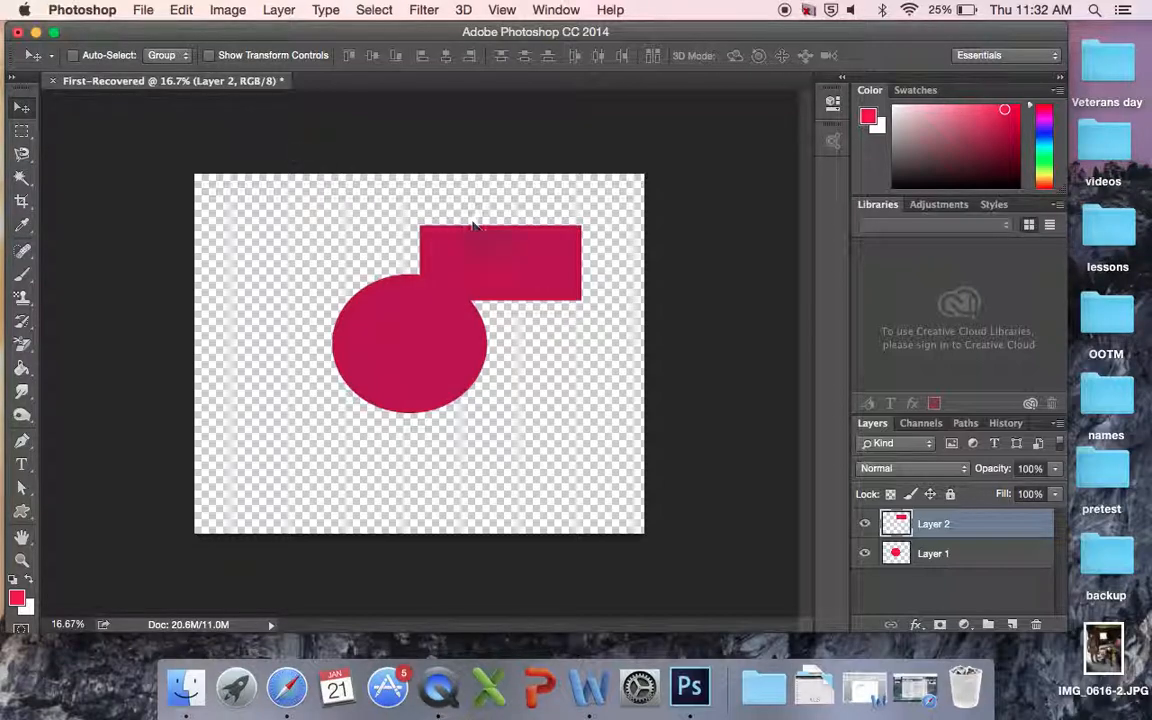
left_click_drag(489, 262, 532, 237)
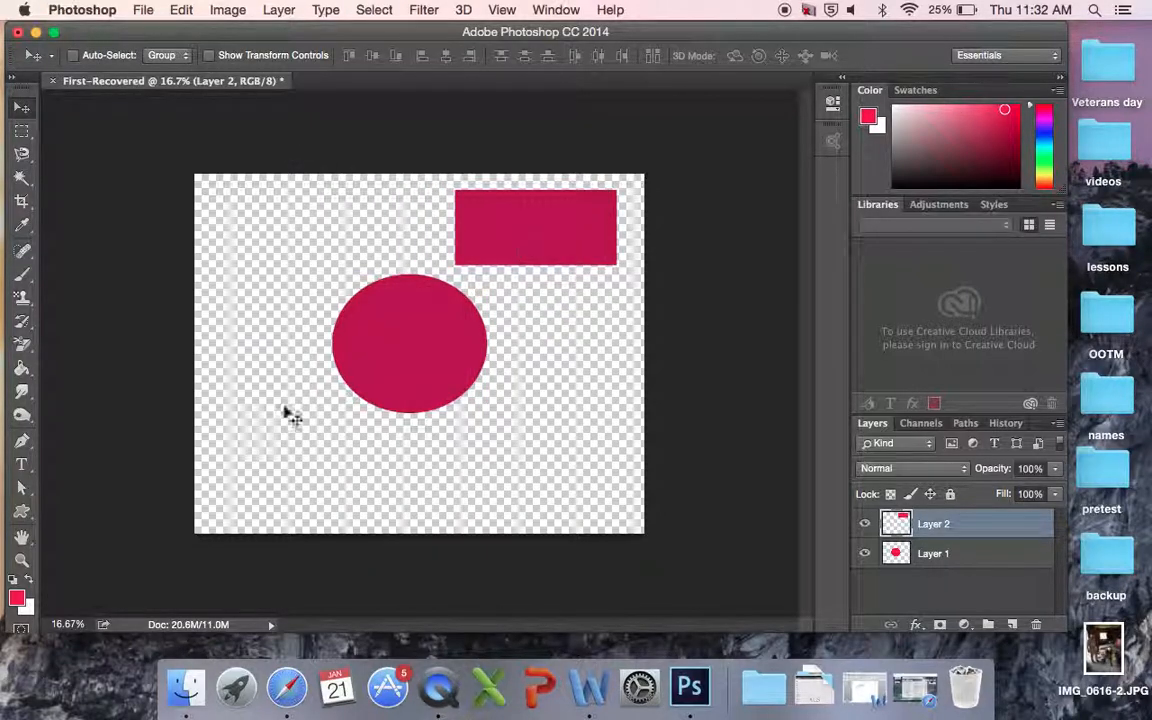
Draw a rectangle shape about 958 by 543 px in the canvas's lower-left area and set its white stroke to 20.18 pt.
left_click(24, 513)
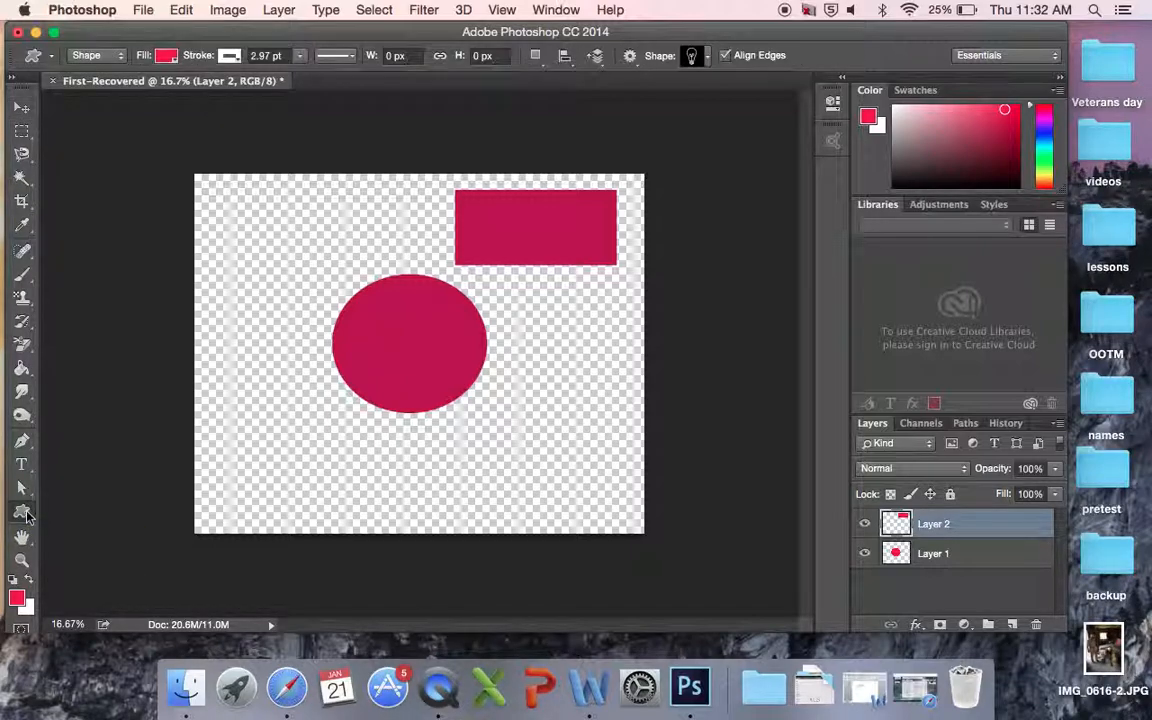
left_click(22, 511)
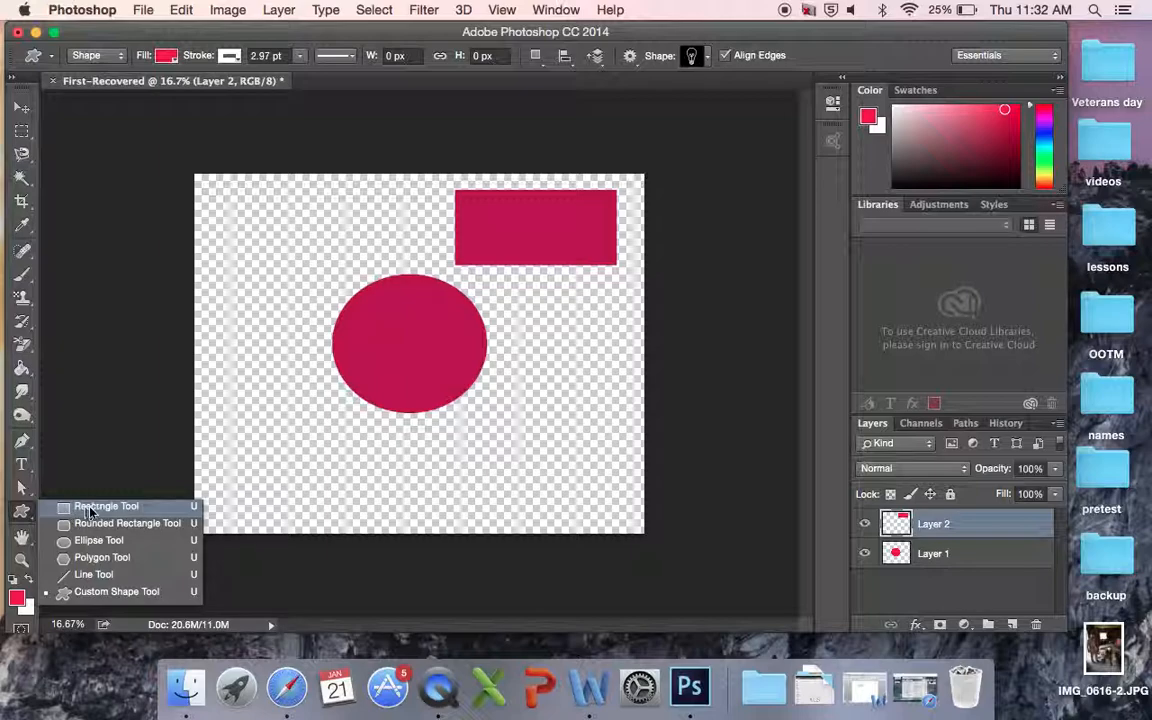
left_click(101, 507)
mouse_move(245, 413)
left_mouse_down()
mouse_move(440, 441)
mouse_move(390, 494)
left_mouse_up()
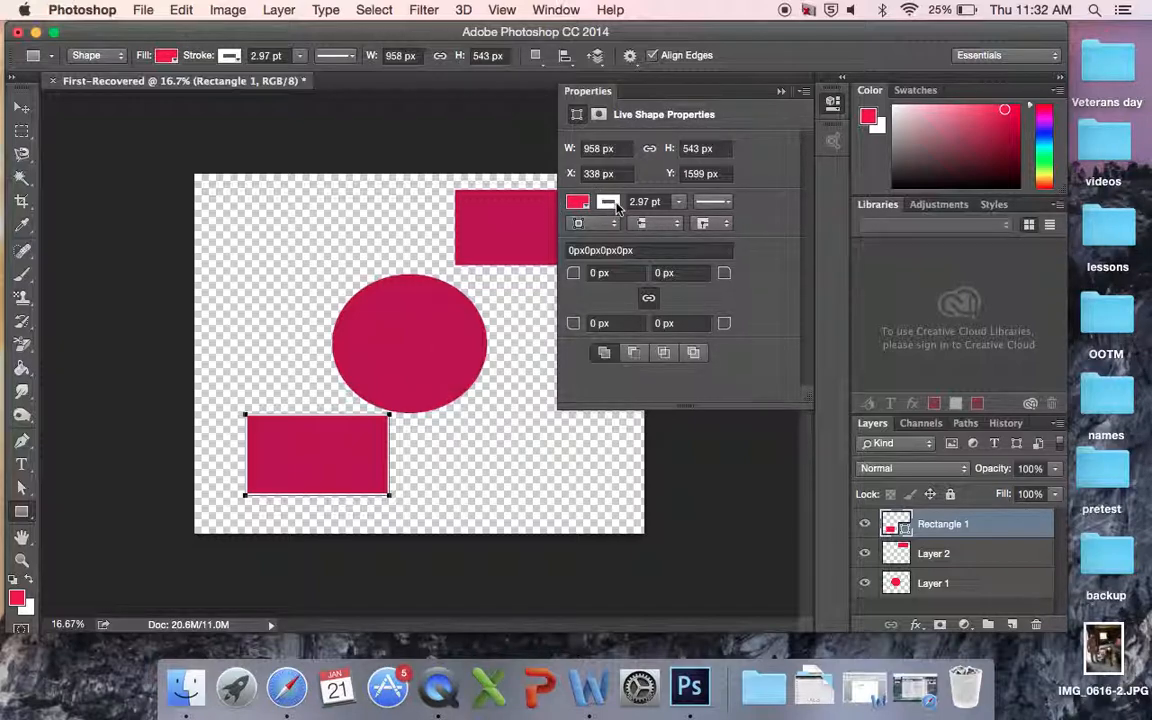
left_click(678, 203)
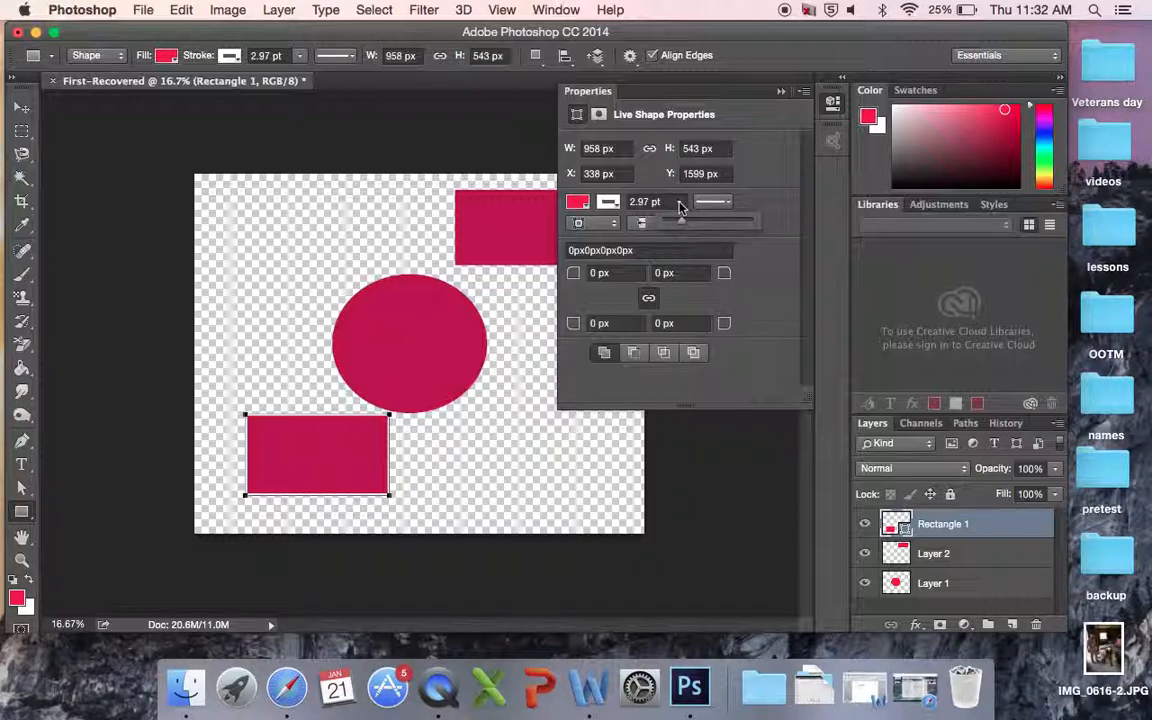
left_click_drag(686, 226, 705, 222)
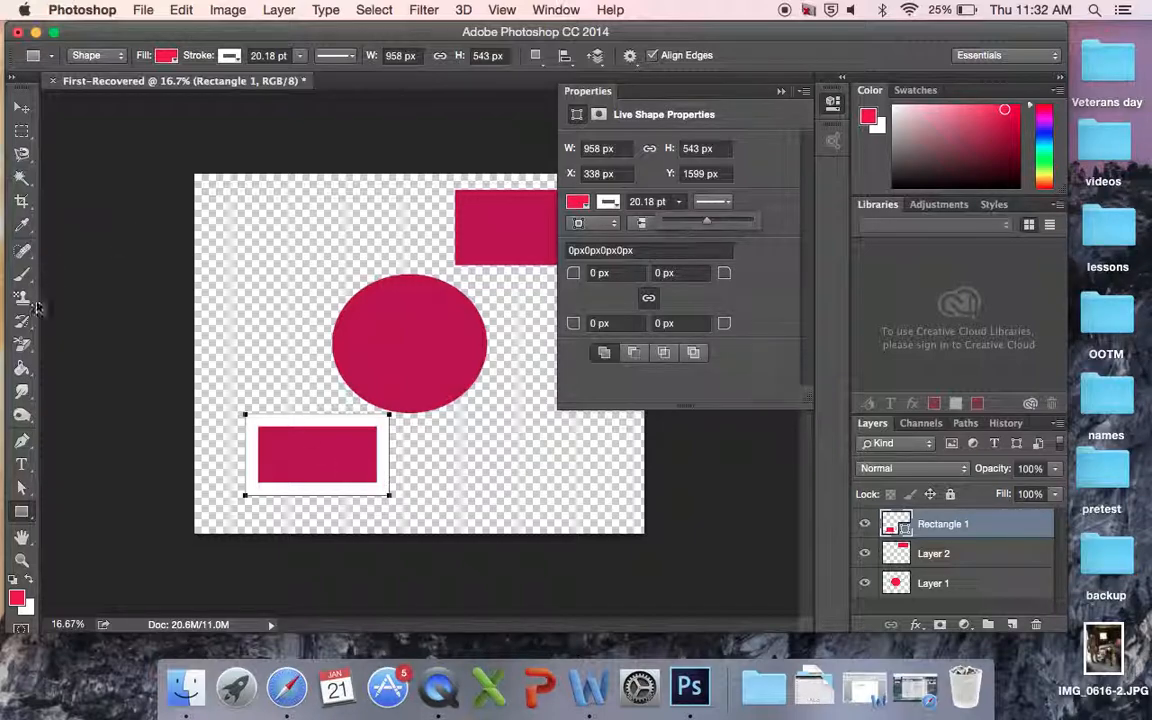
Rasterize the new rectangle shape and fill its red interior with black using the Paint Bucket.
left_click(22, 367)
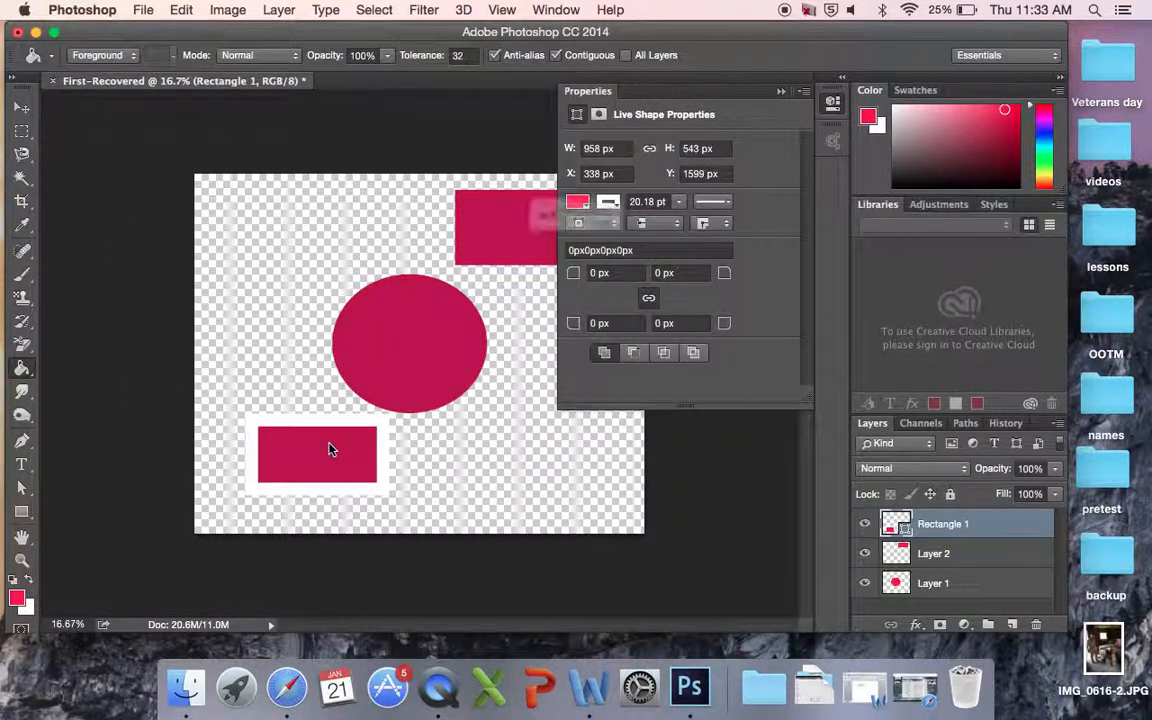
left_click(331, 450)
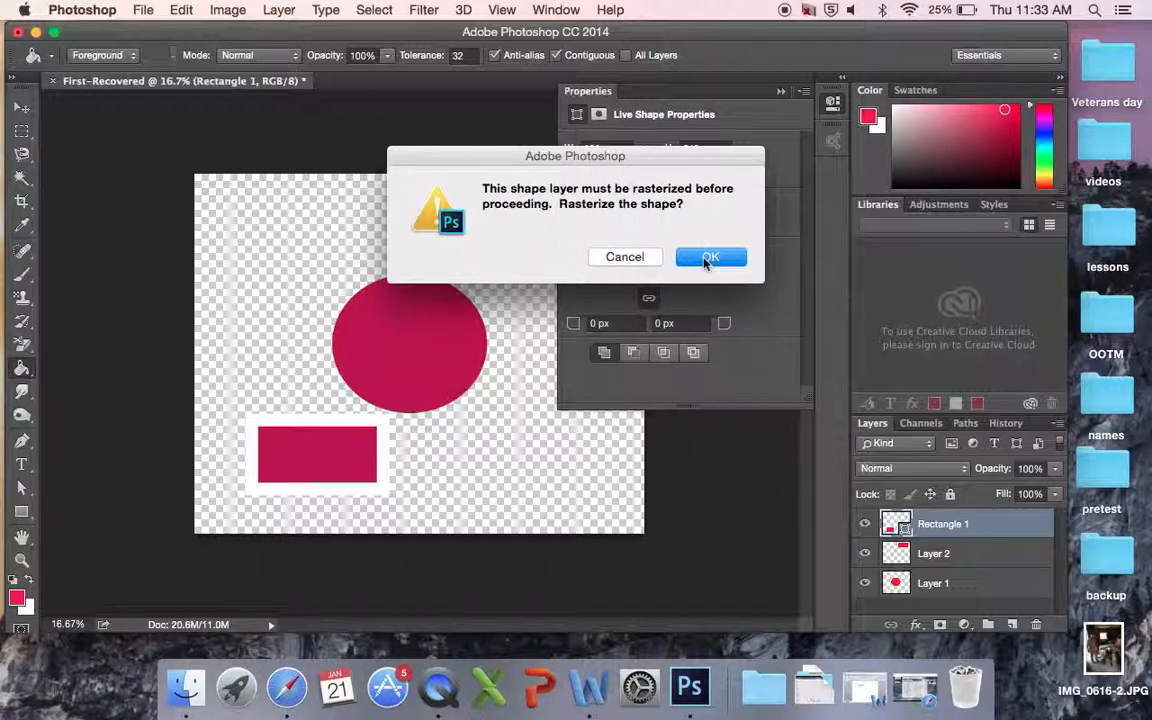
left_click(708, 259)
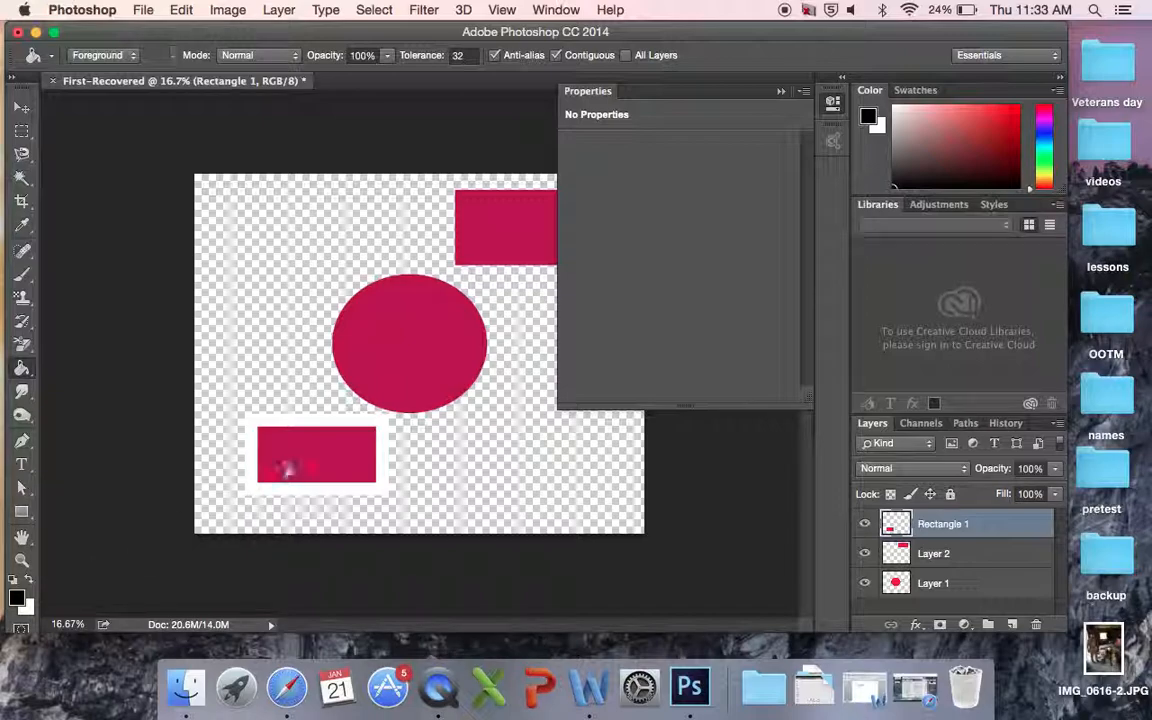
left_click(283, 456)
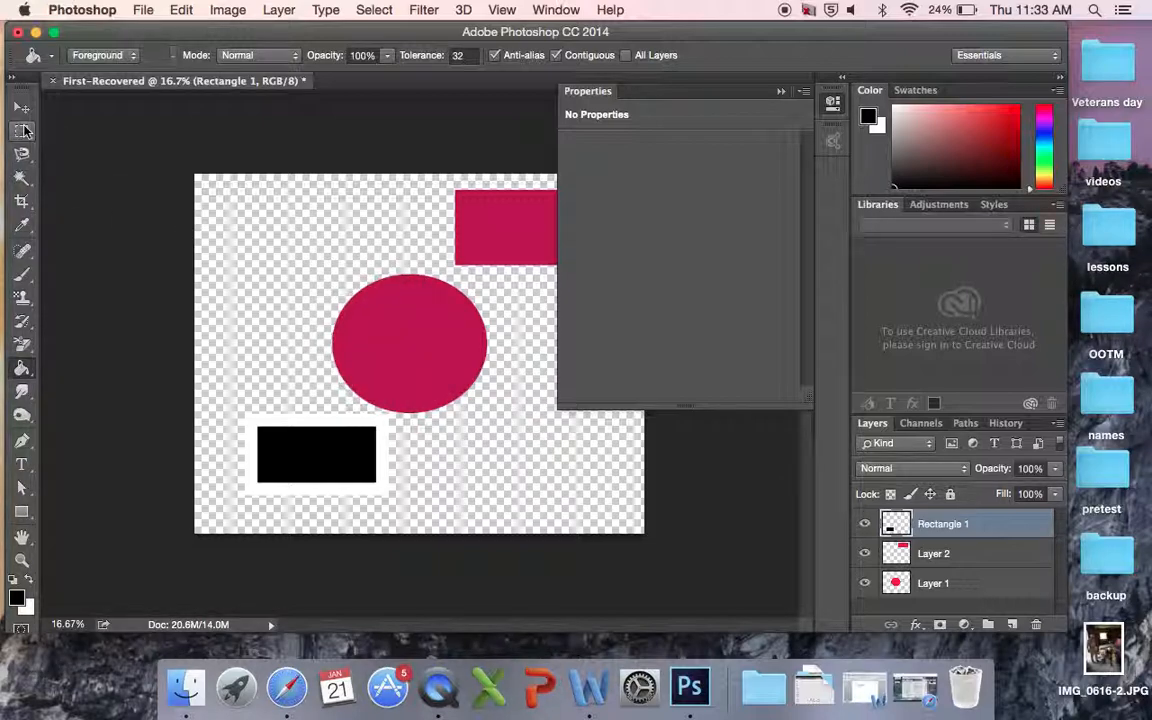
Draw a seven-sided polygon about 525 by 530 px in the canvas's upper-left area and a three-sided one about 552 by 565 px below it.
left_click(22, 513)
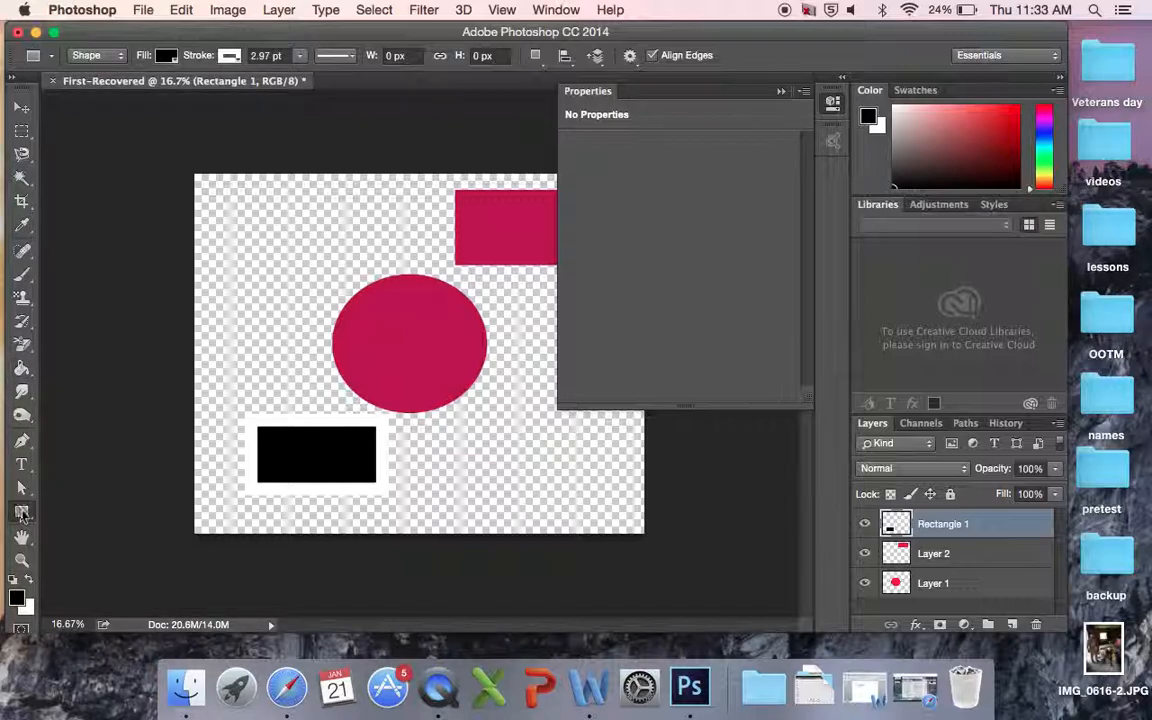
left_click(22, 513)
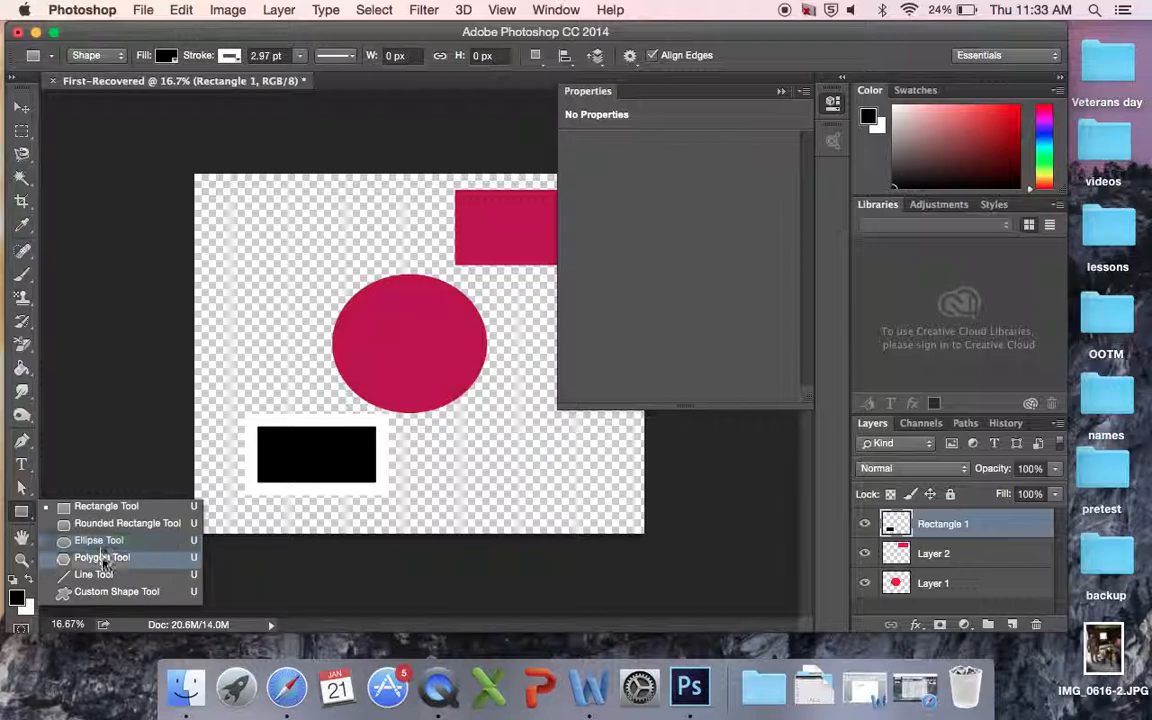
left_click(102, 557)
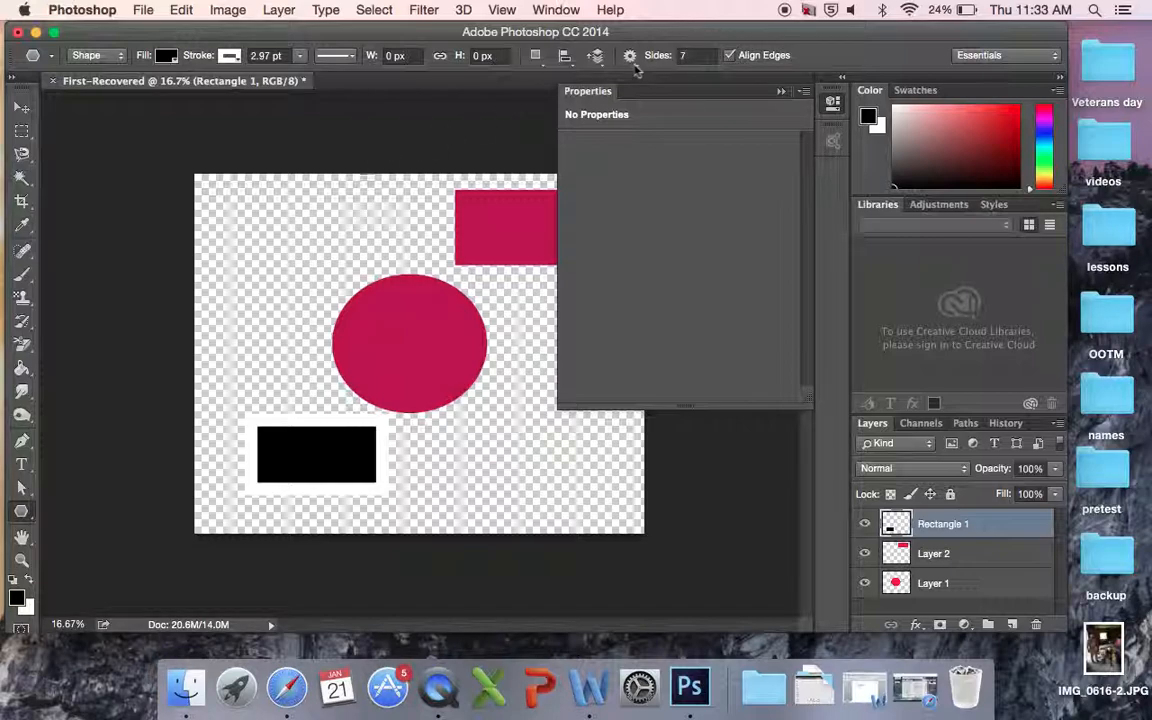
left_click_drag(276, 218, 318, 244)
left_click(703, 56)
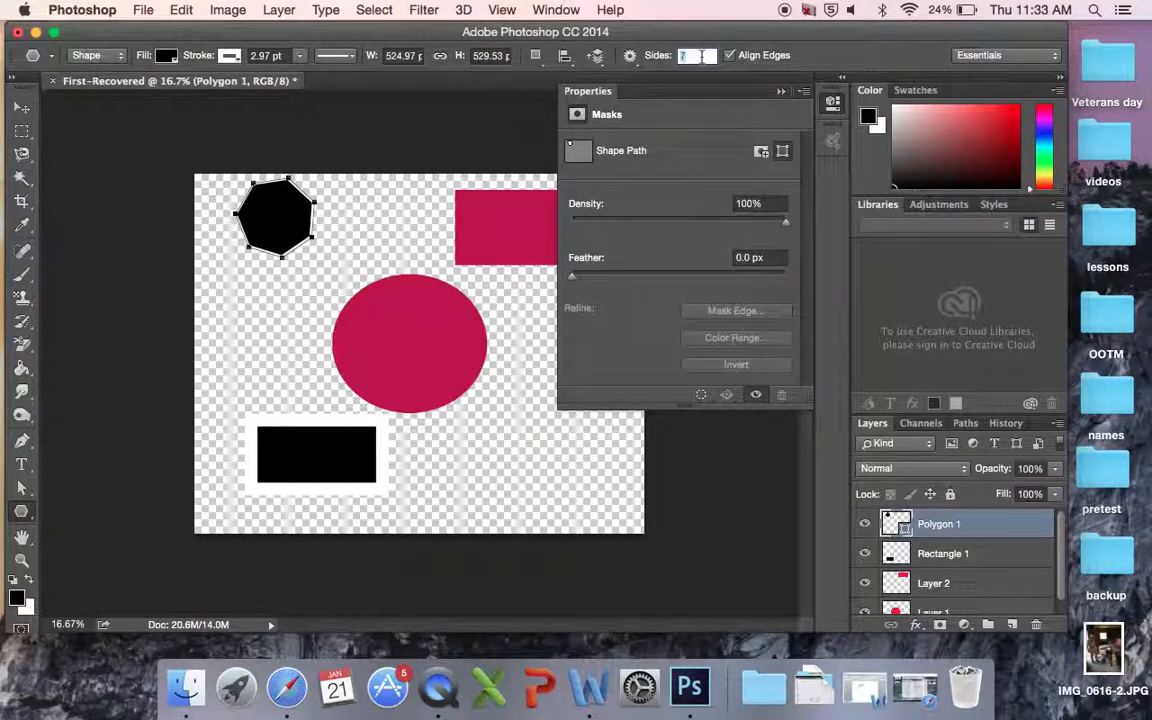
left_click_drag(255, 297, 288, 338)
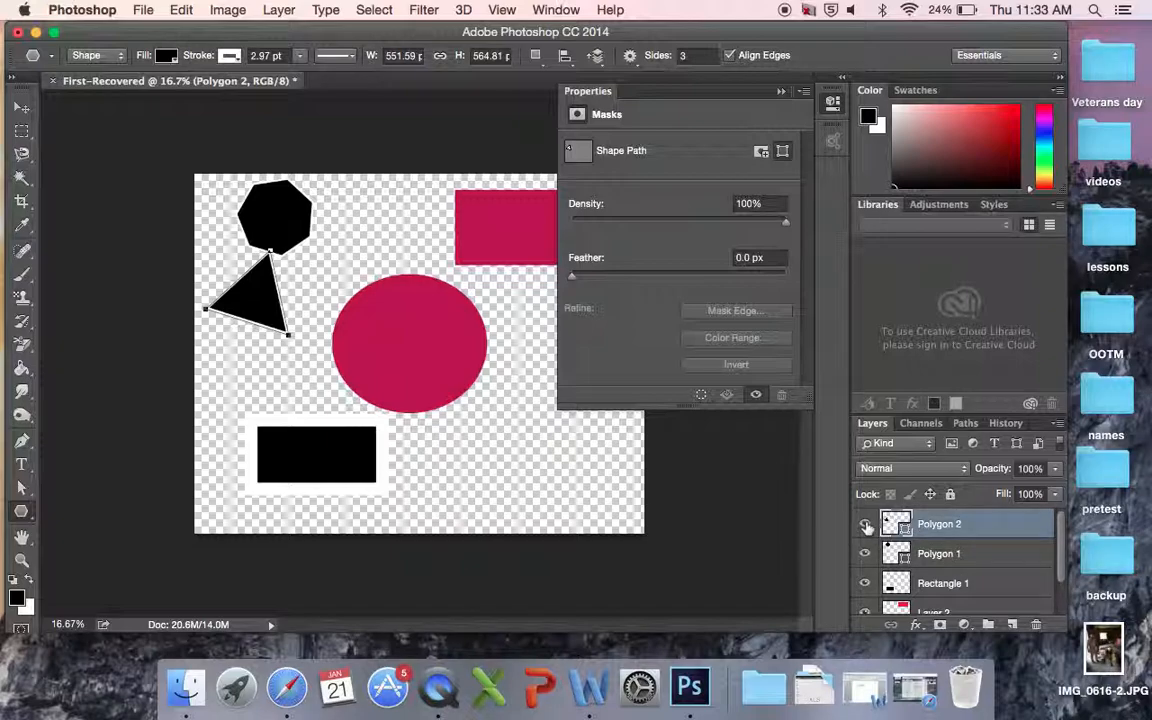
Hide and show the triangle's layer and the seven-sided polygon's layer in turn.
left_click(865, 524)
left_click(865, 524)
left_click(865, 554)
left_click(865, 554)
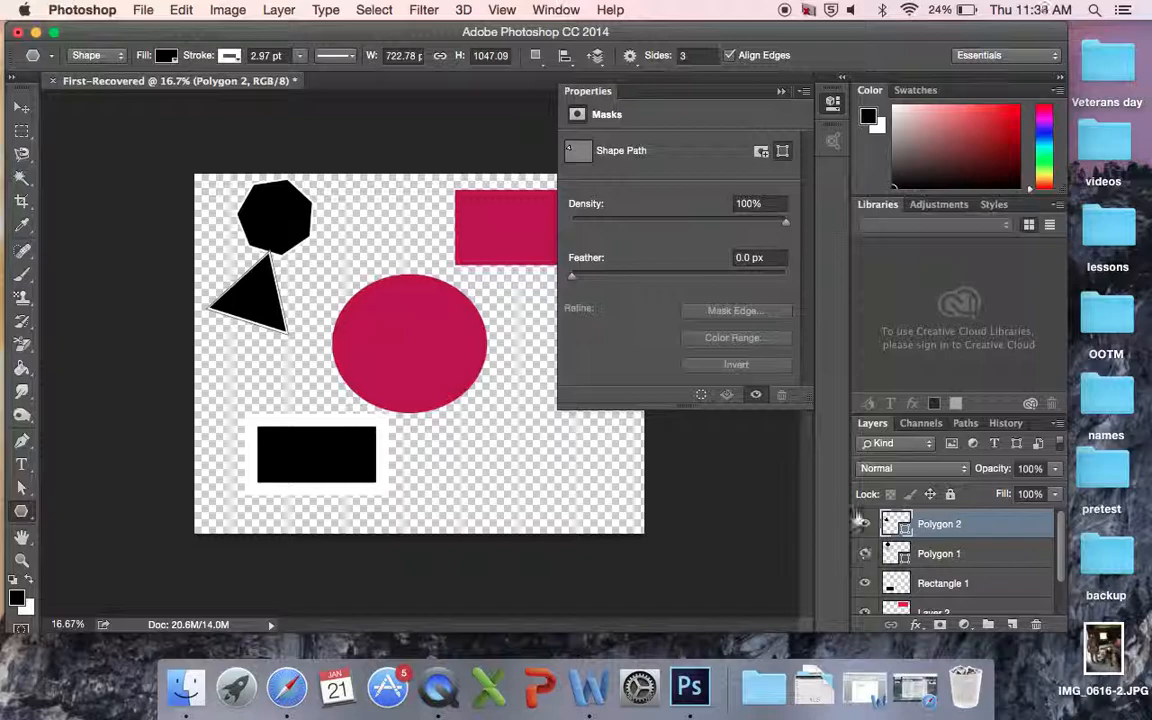
Draw a music-note custom shape about 778 by 641 px in the canvas's lower-right area and collapse the shape properties.
left_click_drag(22, 512, 116, 594)
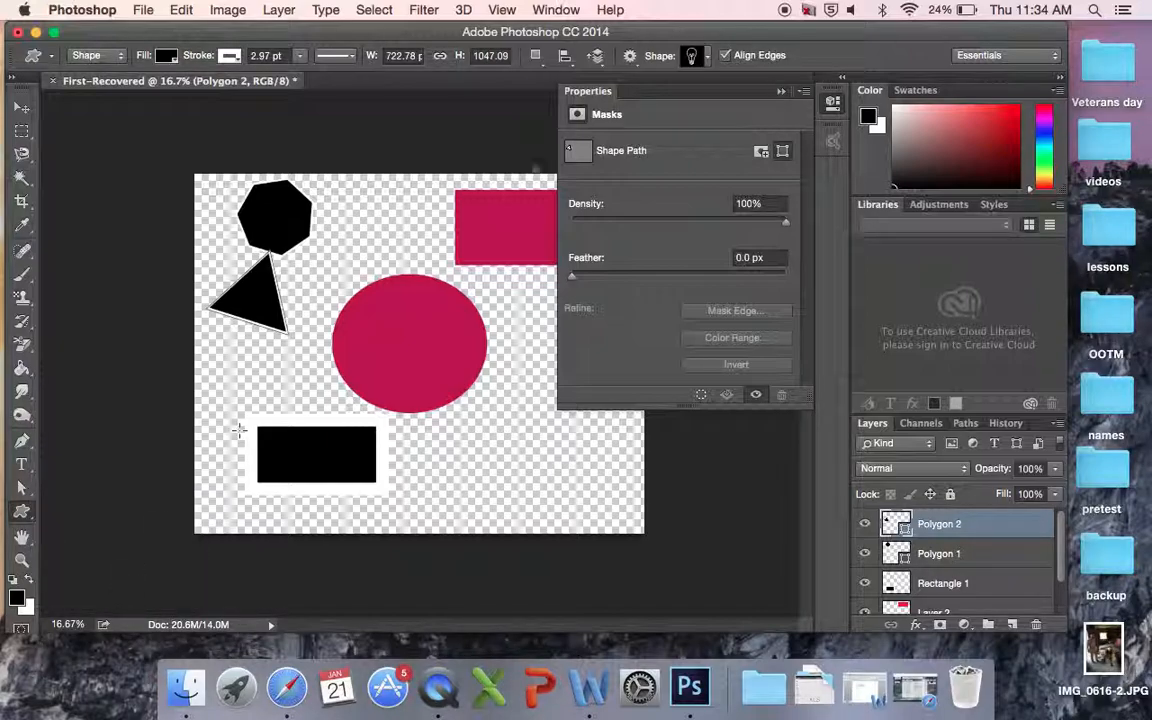
left_click(708, 58)
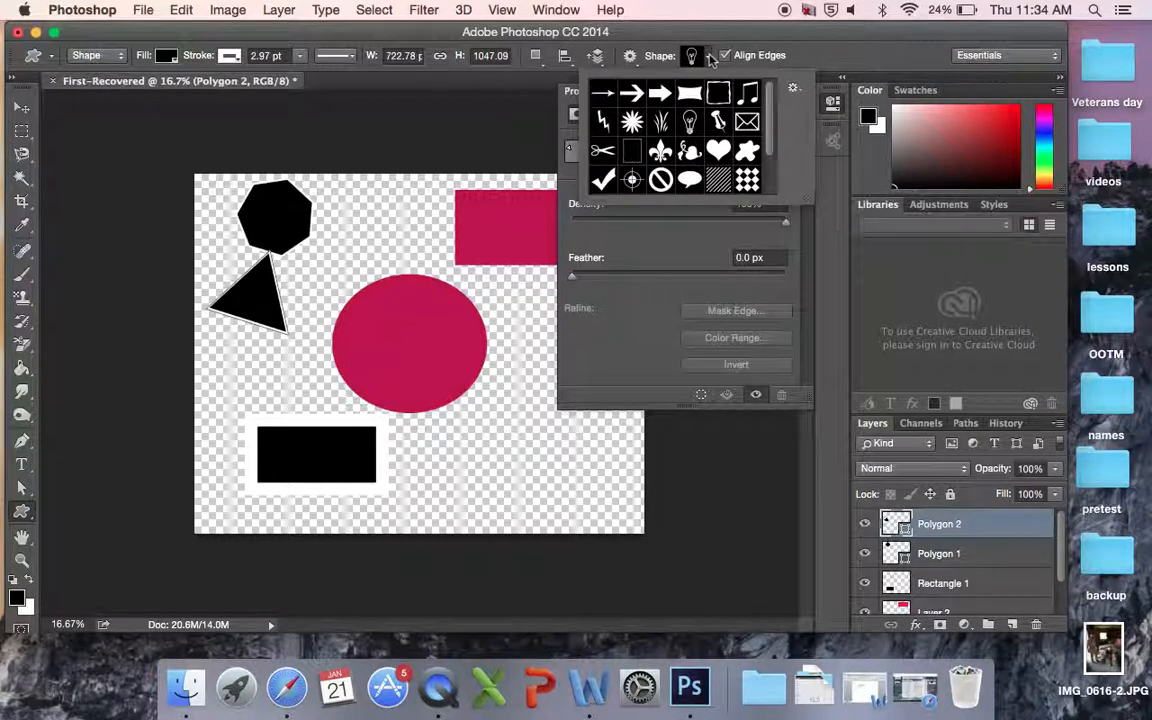
left_click(752, 93)
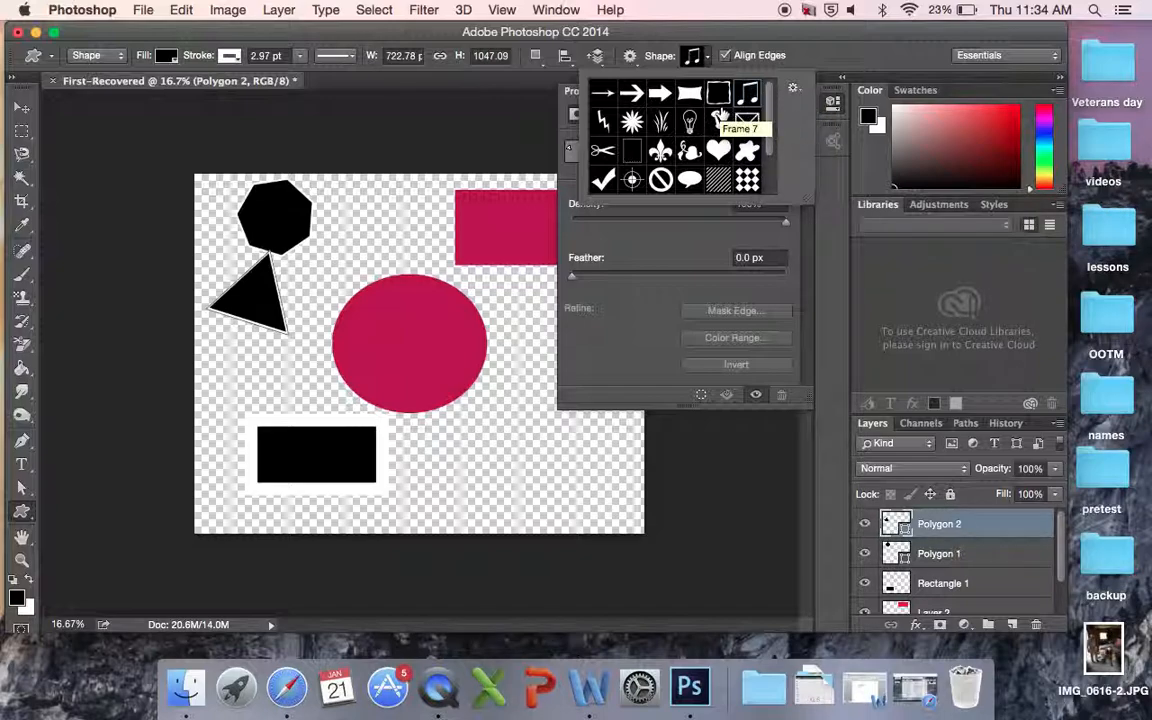
left_click(499, 399)
left_click_drag(488, 408, 601, 501)
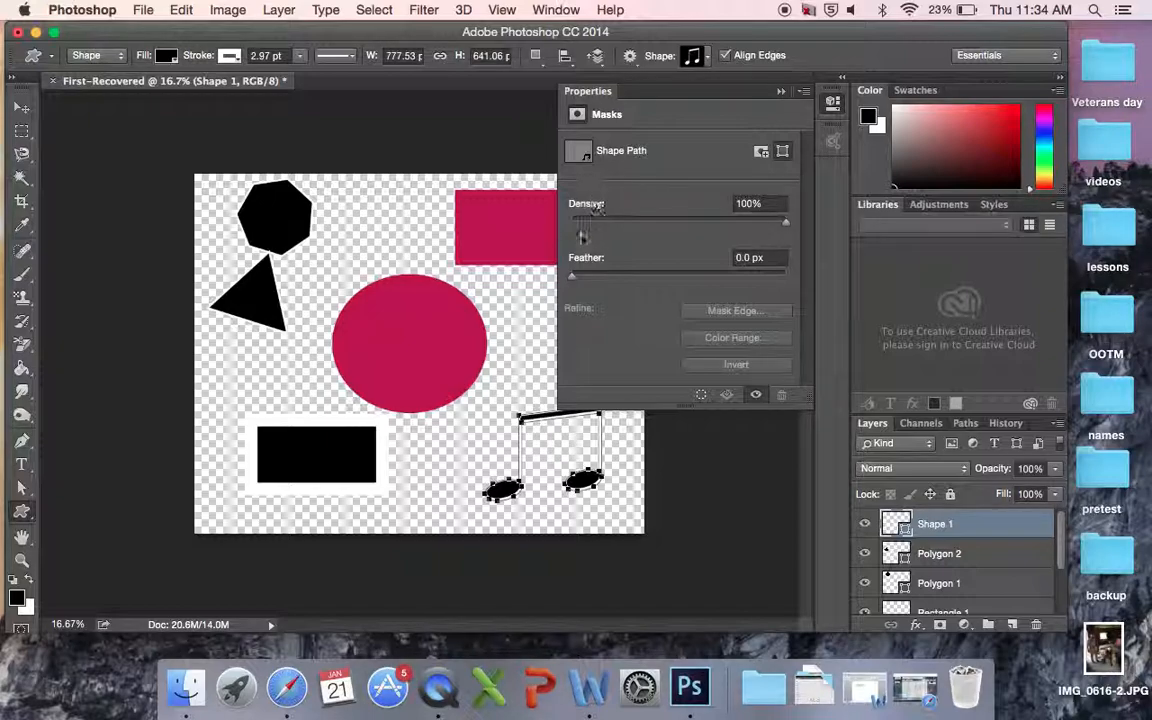
left_click_drag(572, 277, 543, 272)
left_click(779, 93)
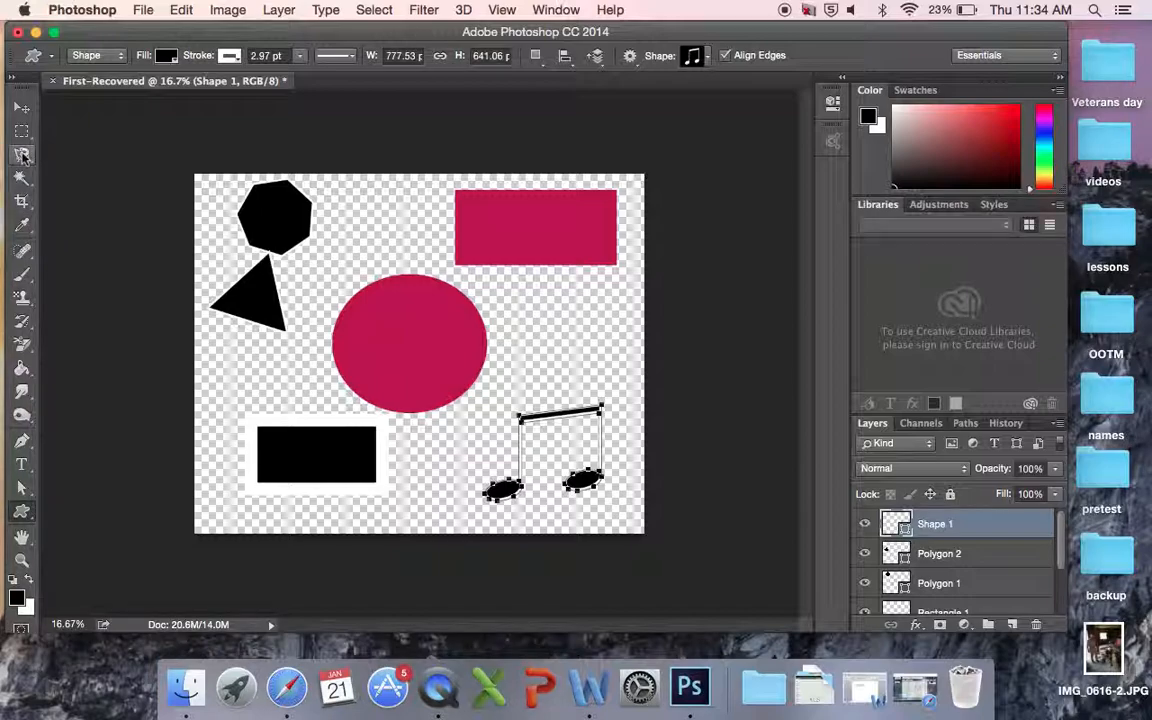
Make Layer 1 active and select its red circle with the Magic Wand.
left_click(21, 177)
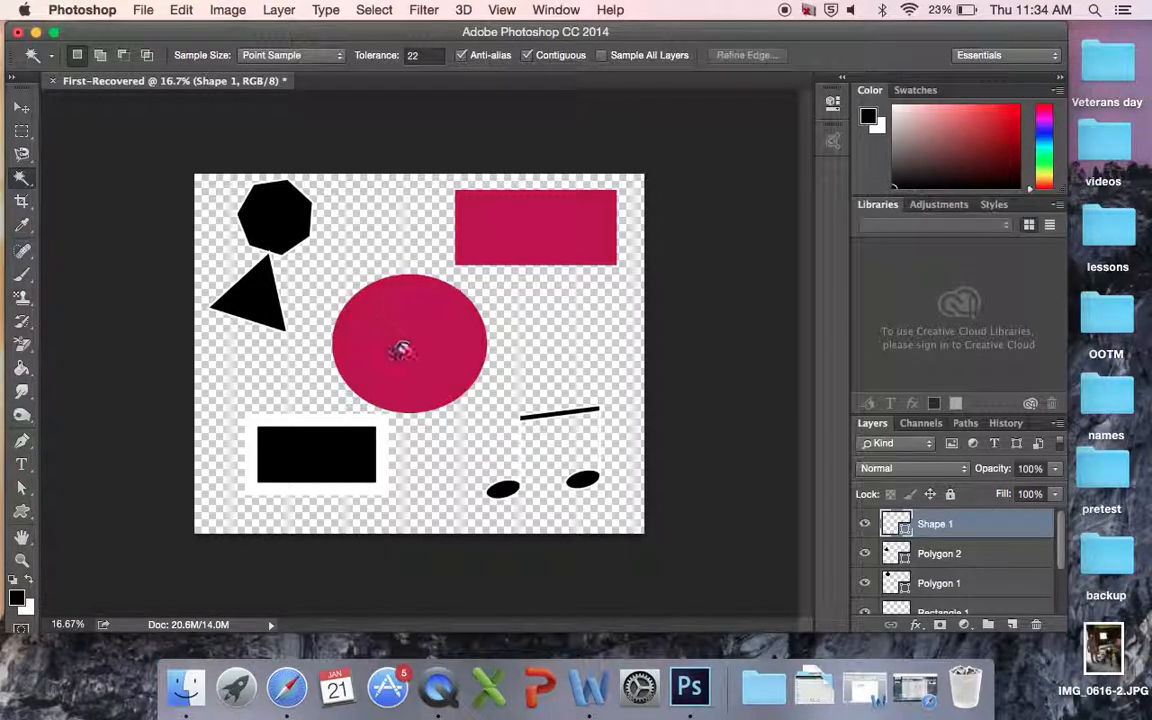
scroll(926, 584, "down", 3)
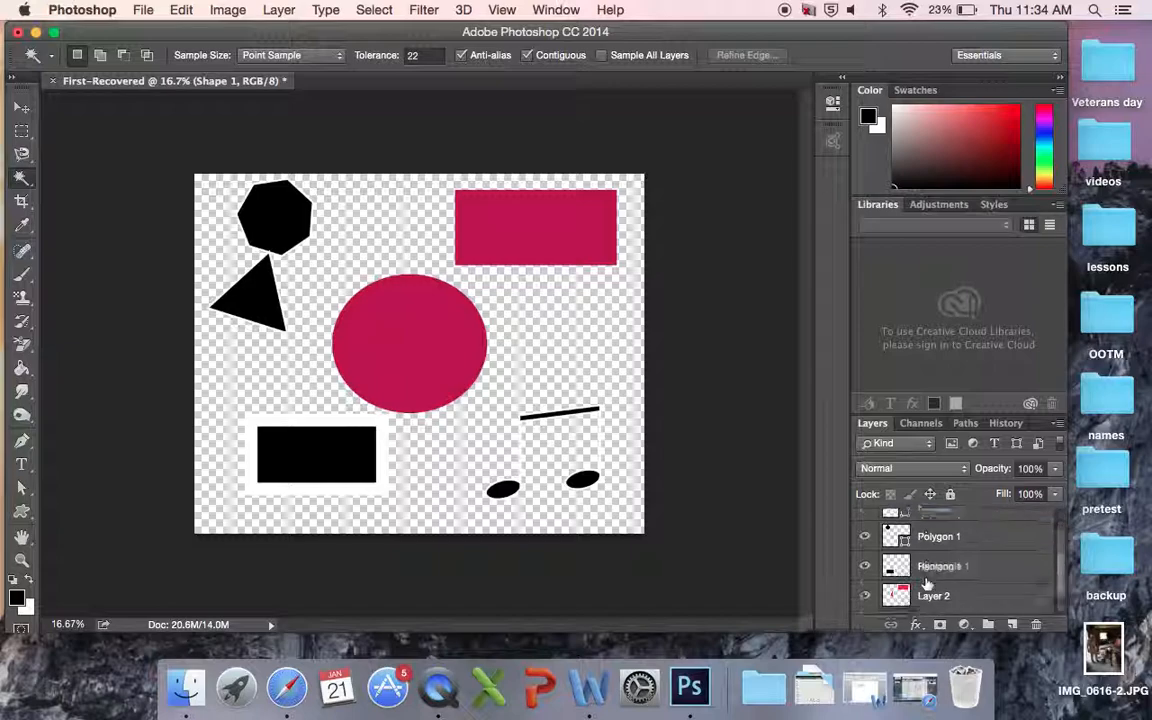
left_click(930, 599)
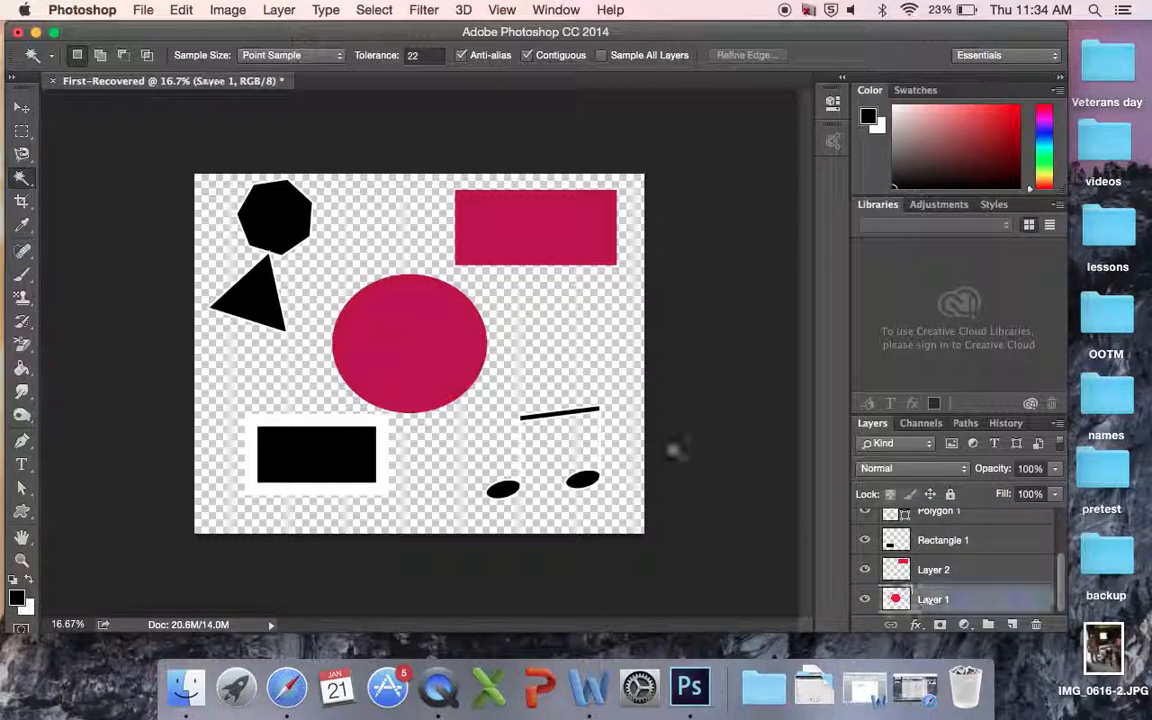
left_click(398, 335)
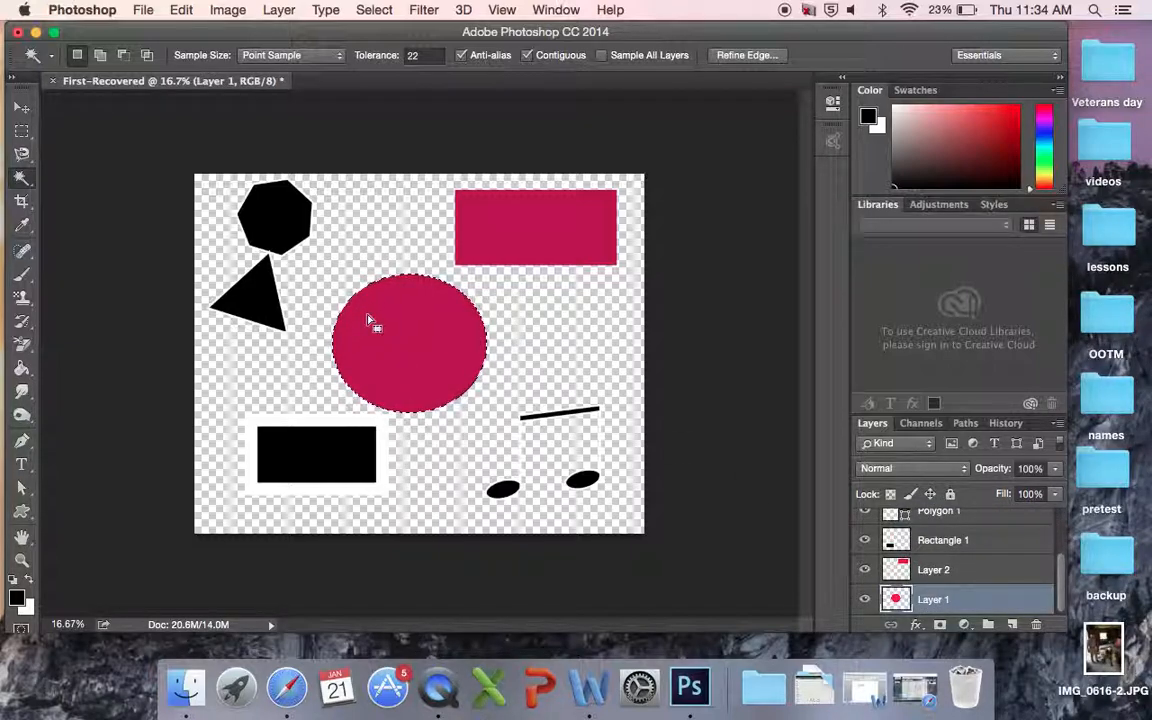
Replace the selection with a freehand Lasso outline drawn loosely around the red circle.
left_click(24, 155)
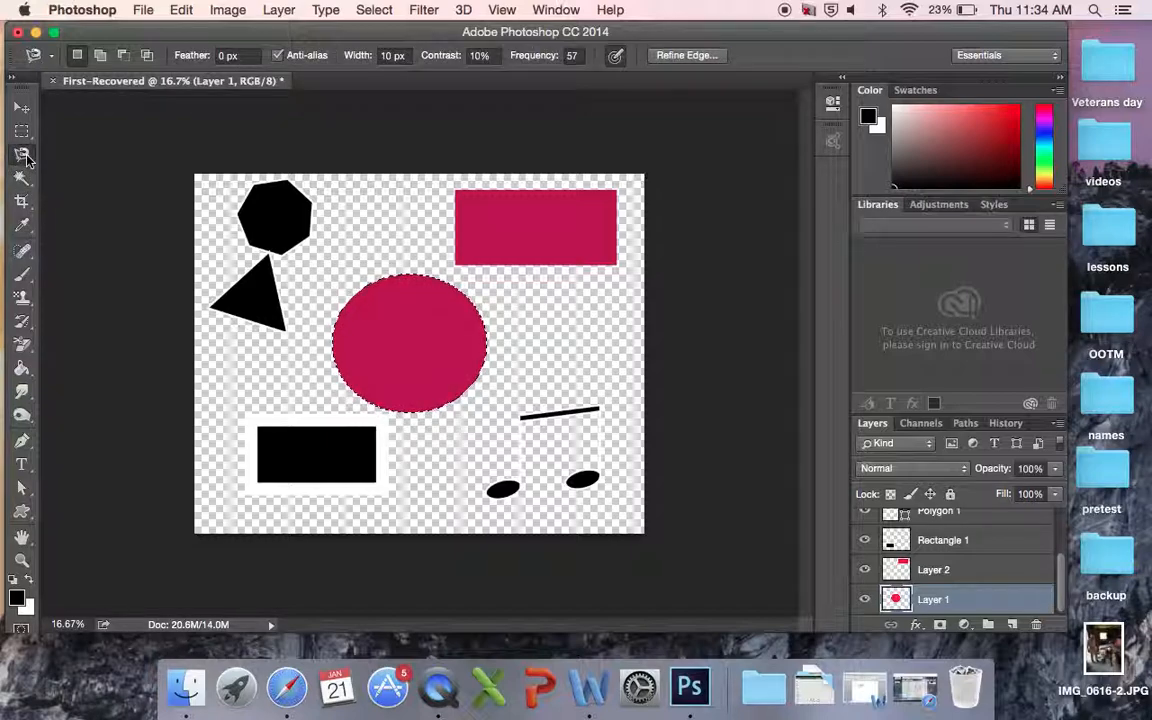
left_click(22, 154)
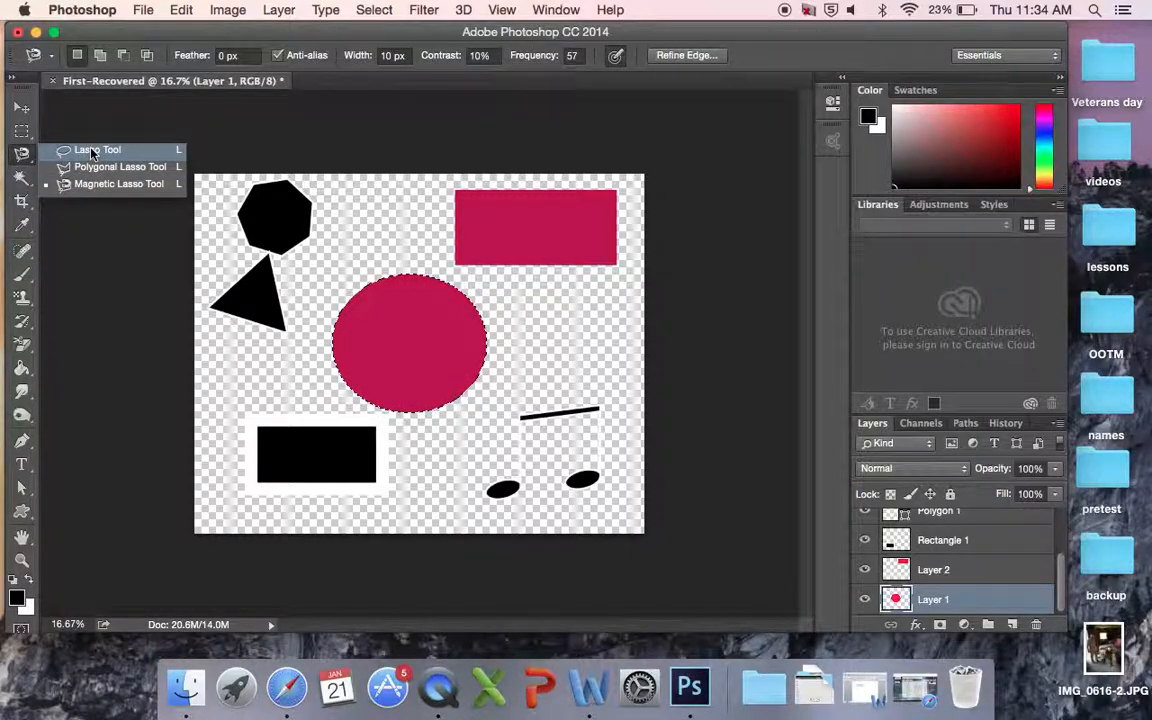
left_click(90, 152)
mouse_move(328, 281)
left_mouse_down()
mouse_move(387, 244)
mouse_move(492, 278)
mouse_move(539, 356)
mouse_move(463, 450)
mouse_move(437, 456)
mouse_move(325, 390)
mouse_move(298, 290)
mouse_move(368, 257)
left_mouse_up()
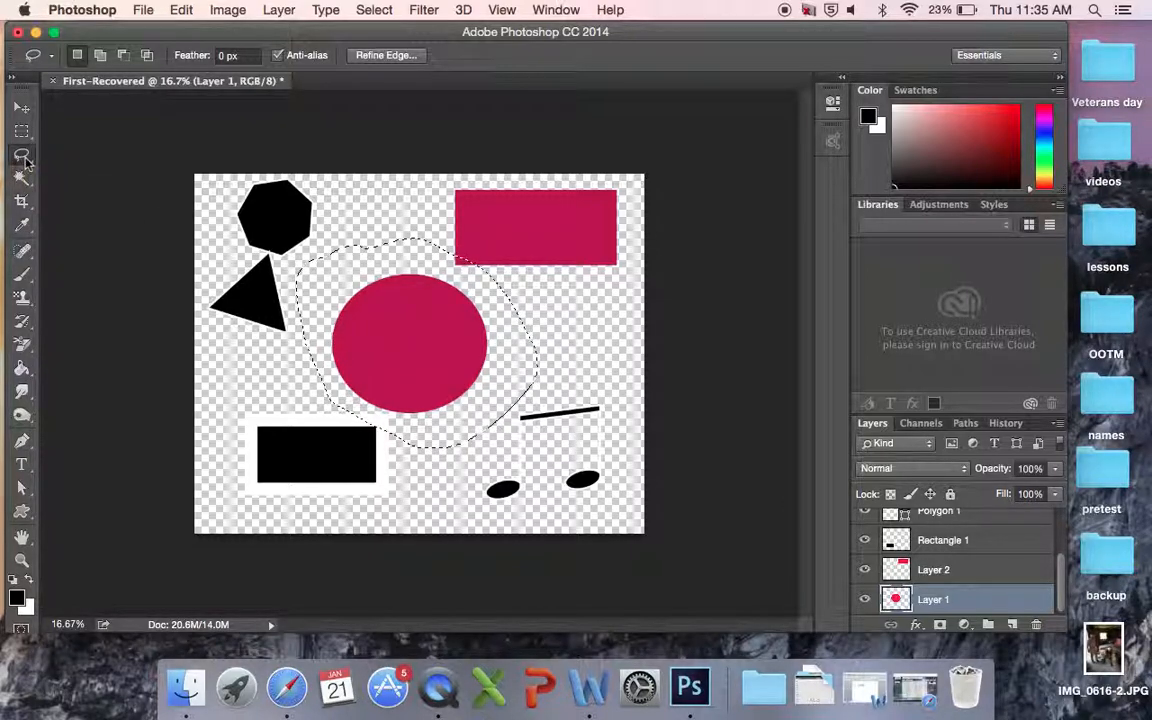
Outline a small diamond beside the circle and then the circle's curved right side with the Polygonal Lasso.
left_click_drag(21, 154, 100, 181)
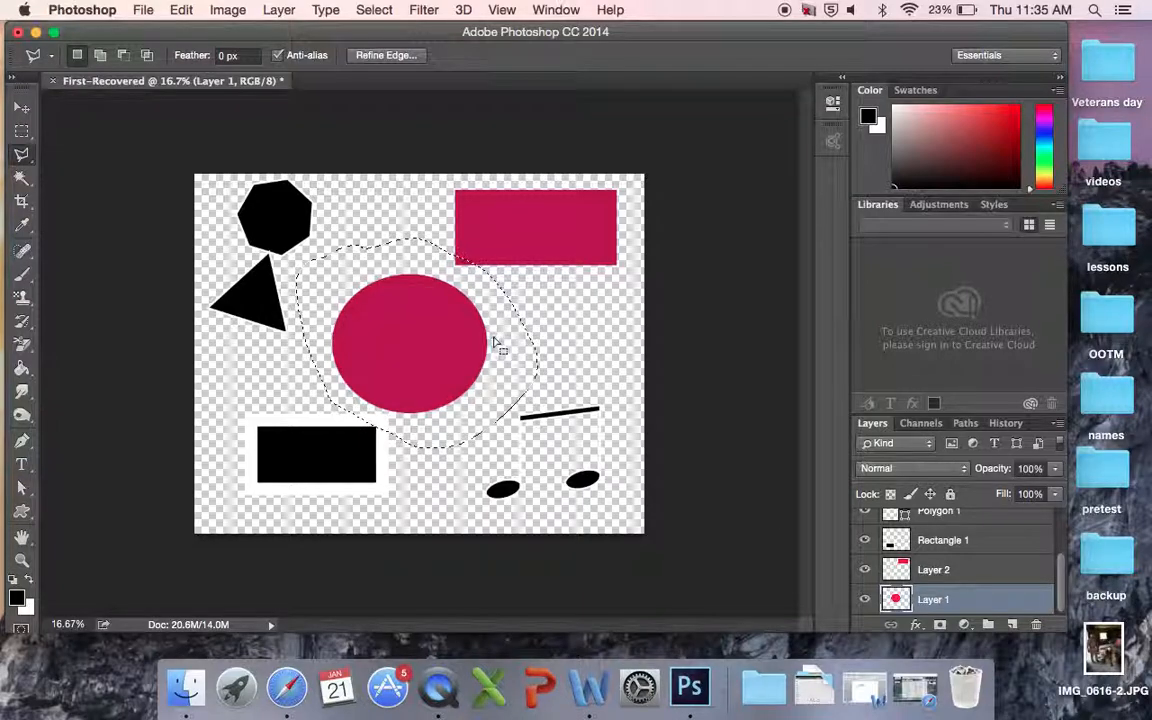
left_click(557, 322)
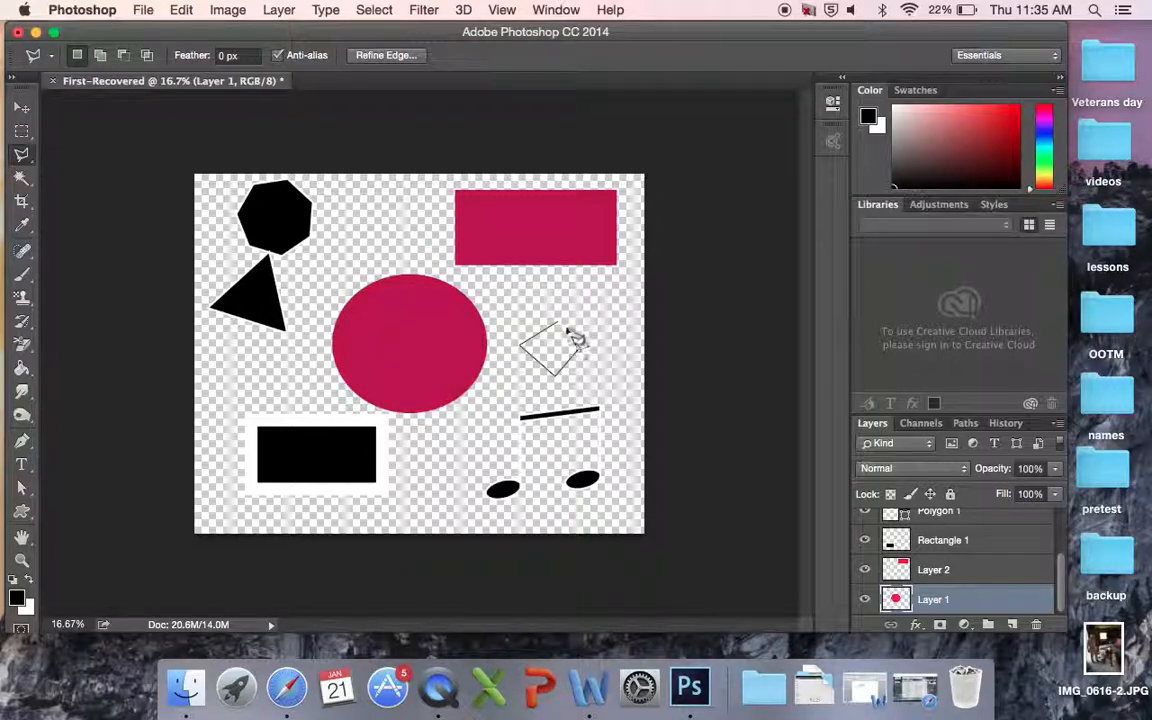
left_click(560, 326)
left_click(464, 296)
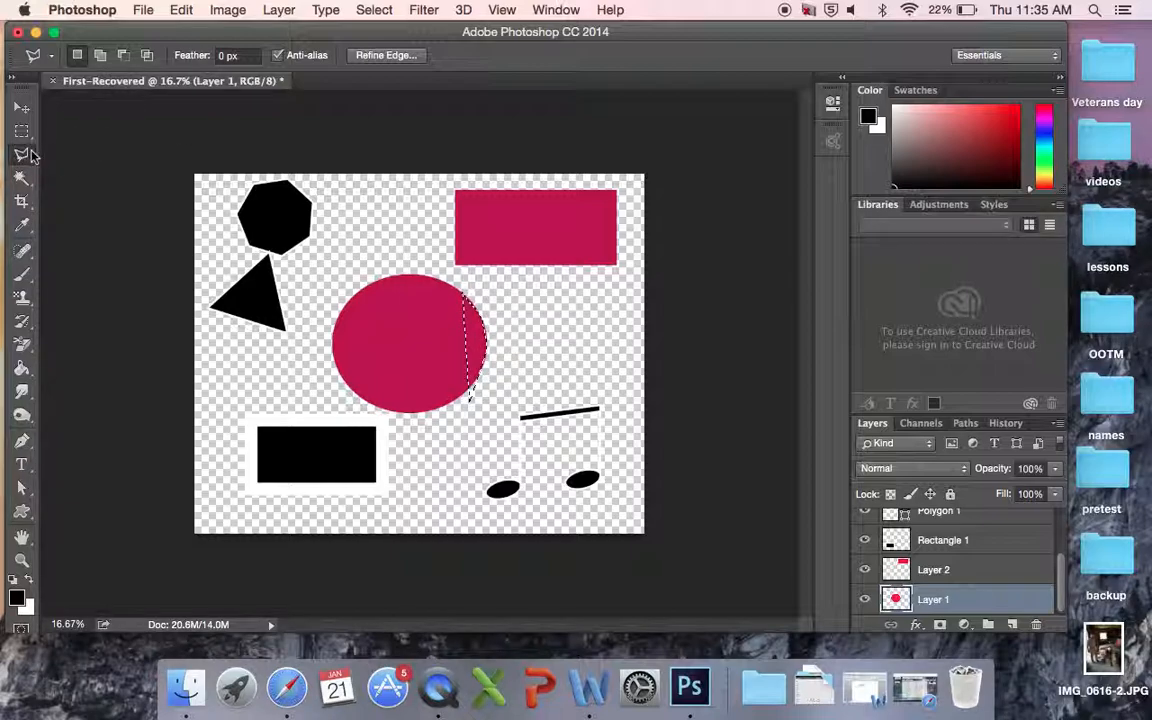
Clear the current selection and trace the red circle's whole edge with the Magnetic Lasso, closing the outline at its starting point.
left_click_drag(34, 156, 78, 187)
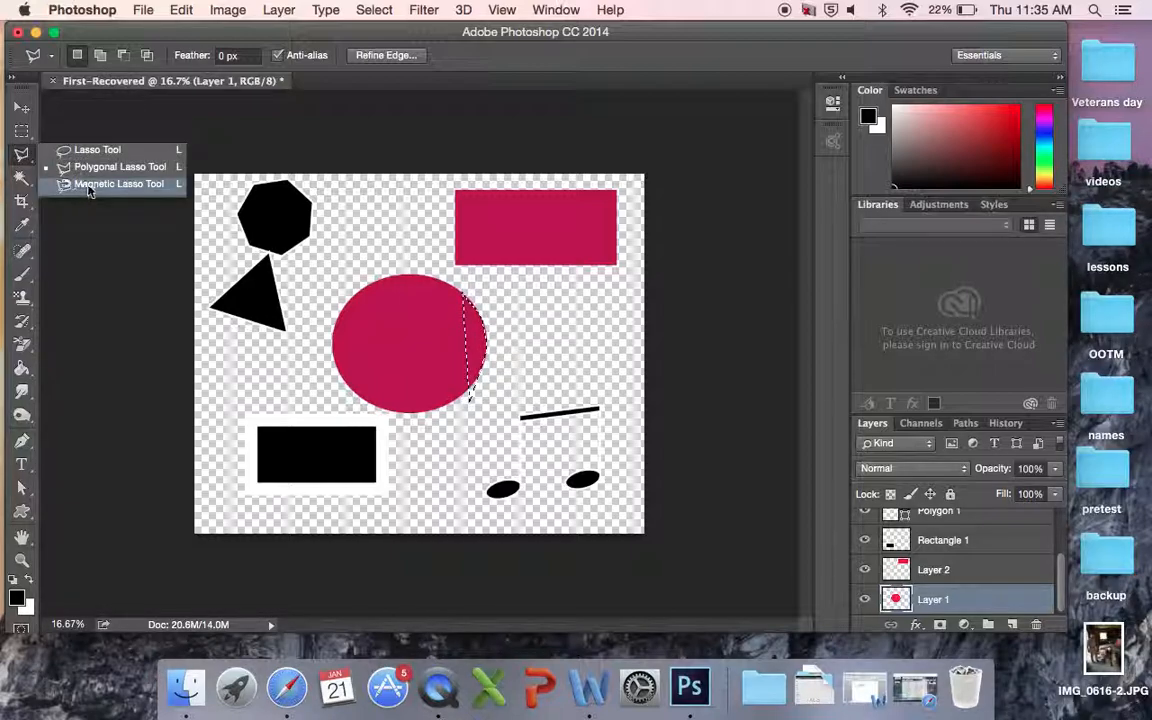
left_click(98, 185)
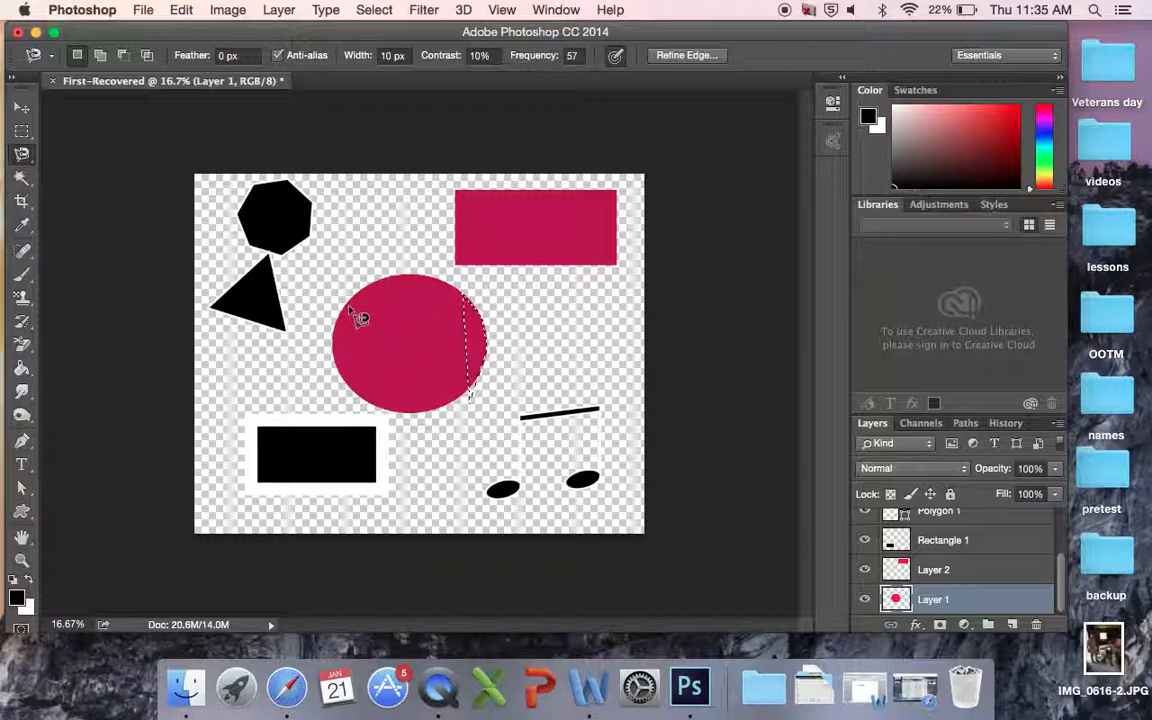
key("super+d")
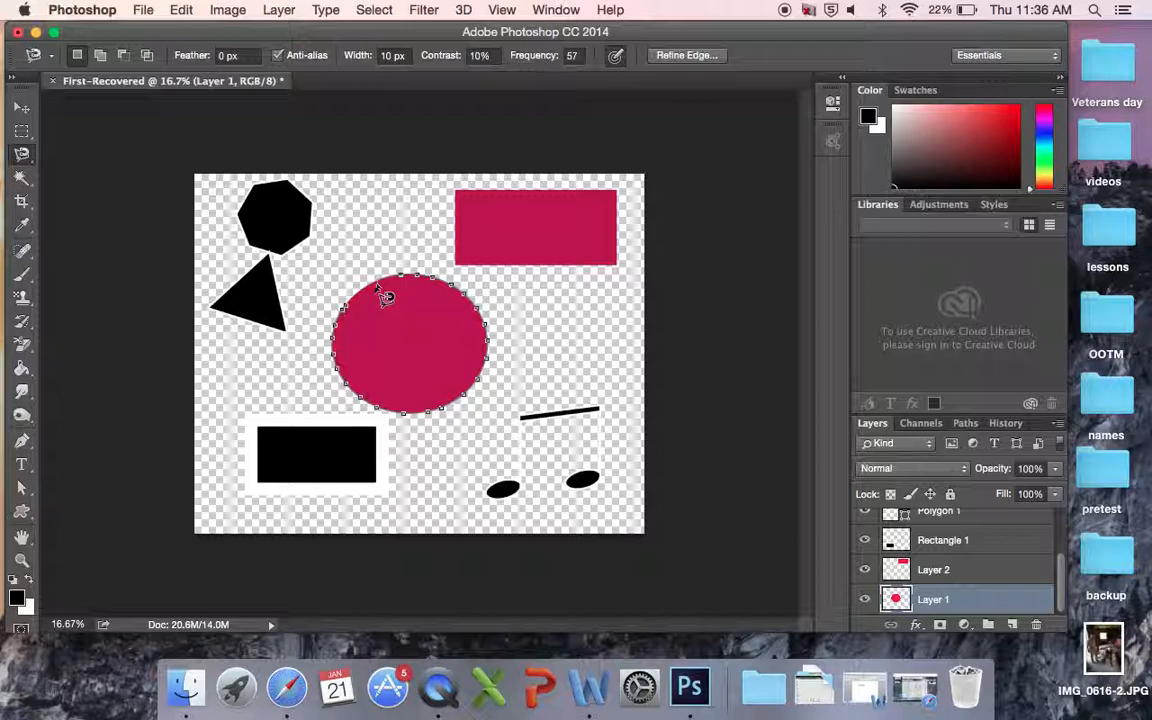
left_click(350, 312)
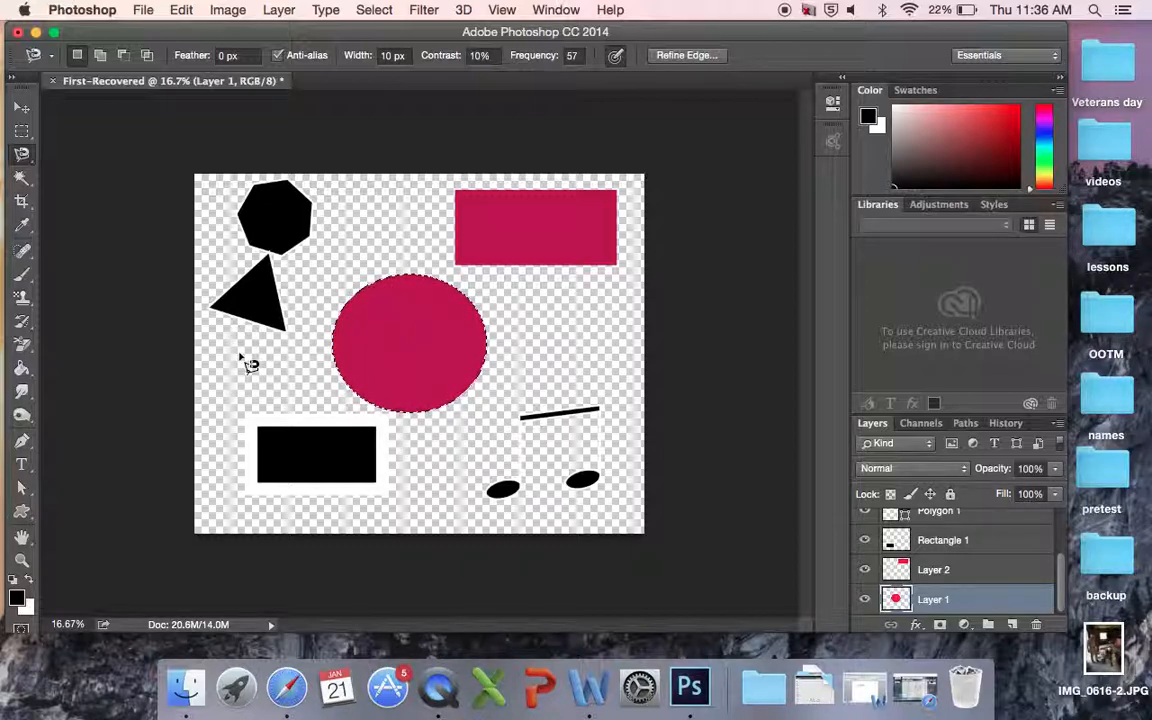
Switch through the Magic Wand and Magnetic Lasso to the Polygonal Lasso, and deselect the red circle.
left_click(22, 177)
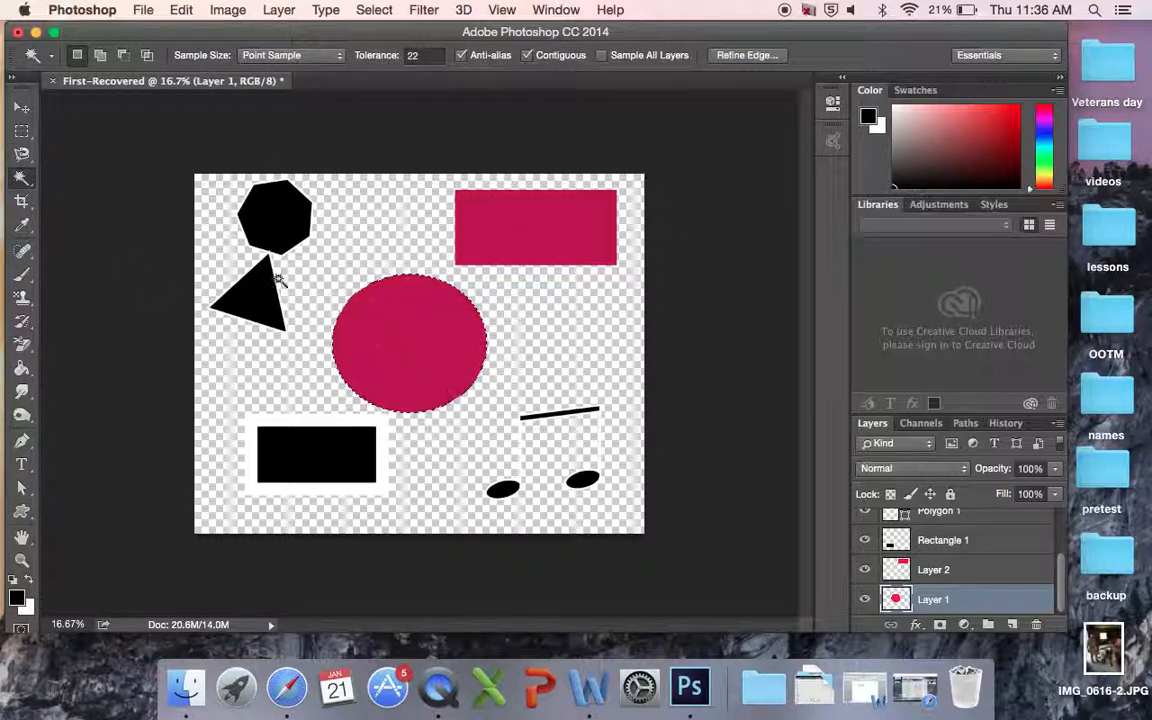
left_click(24, 156)
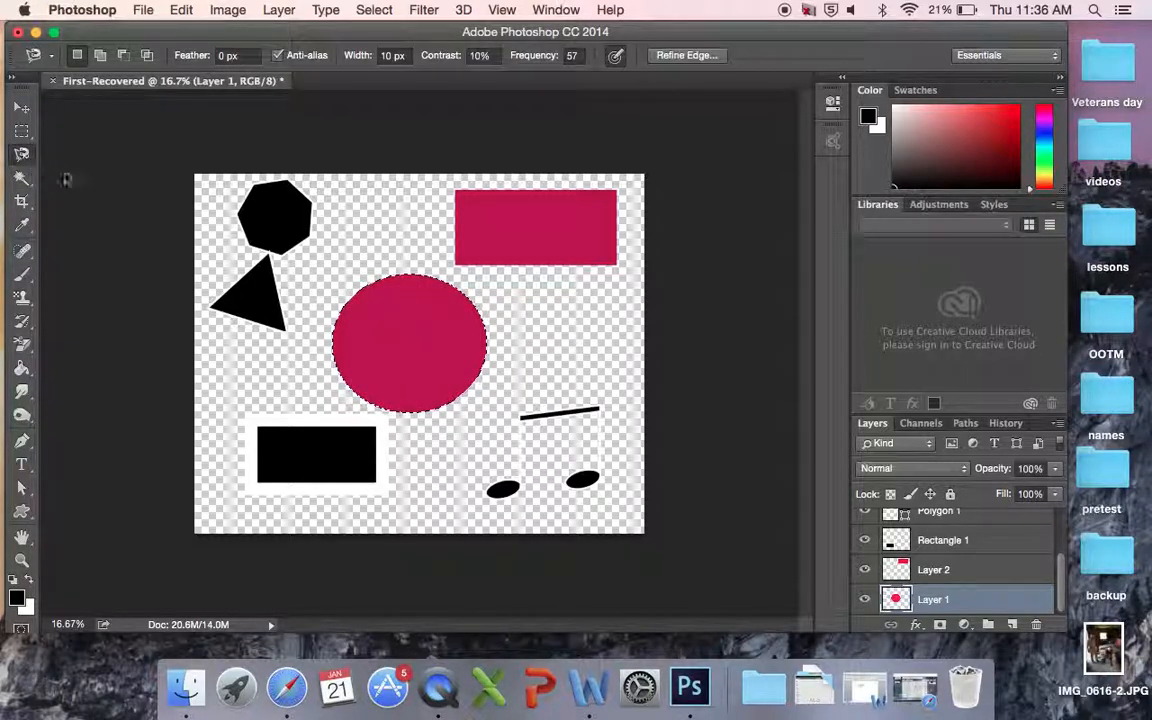
right_click(22, 155)
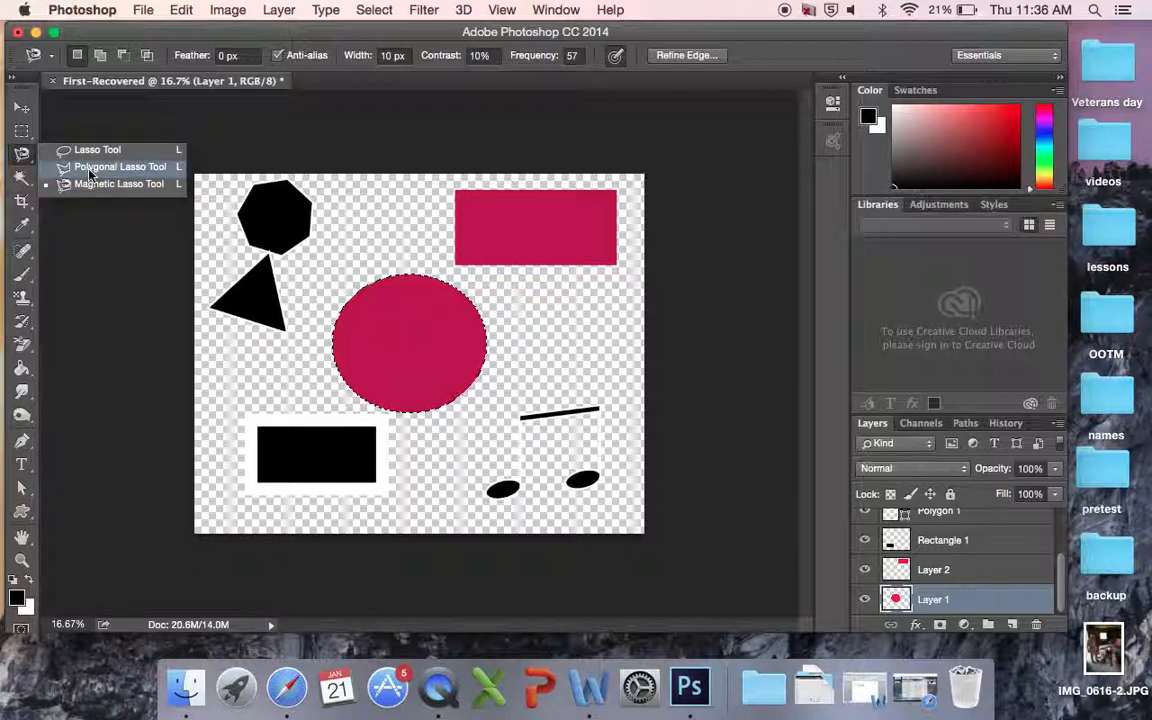
left_click(88, 165)
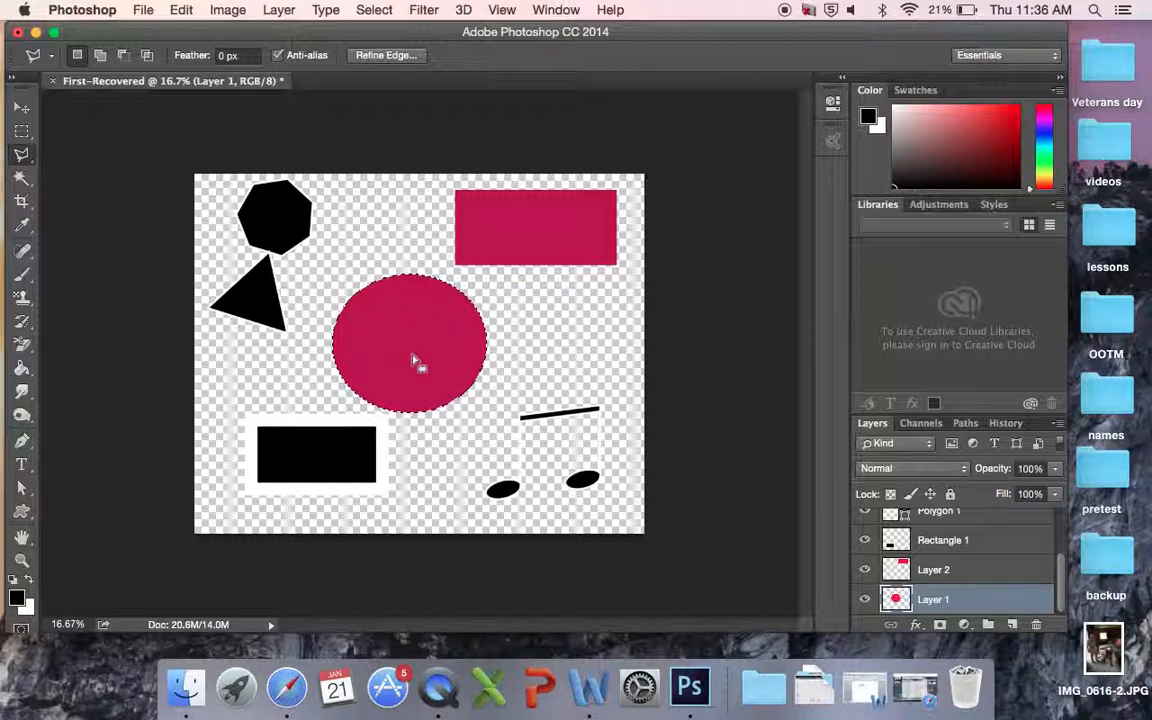
left_click(376, 11)
left_click(385, 48)
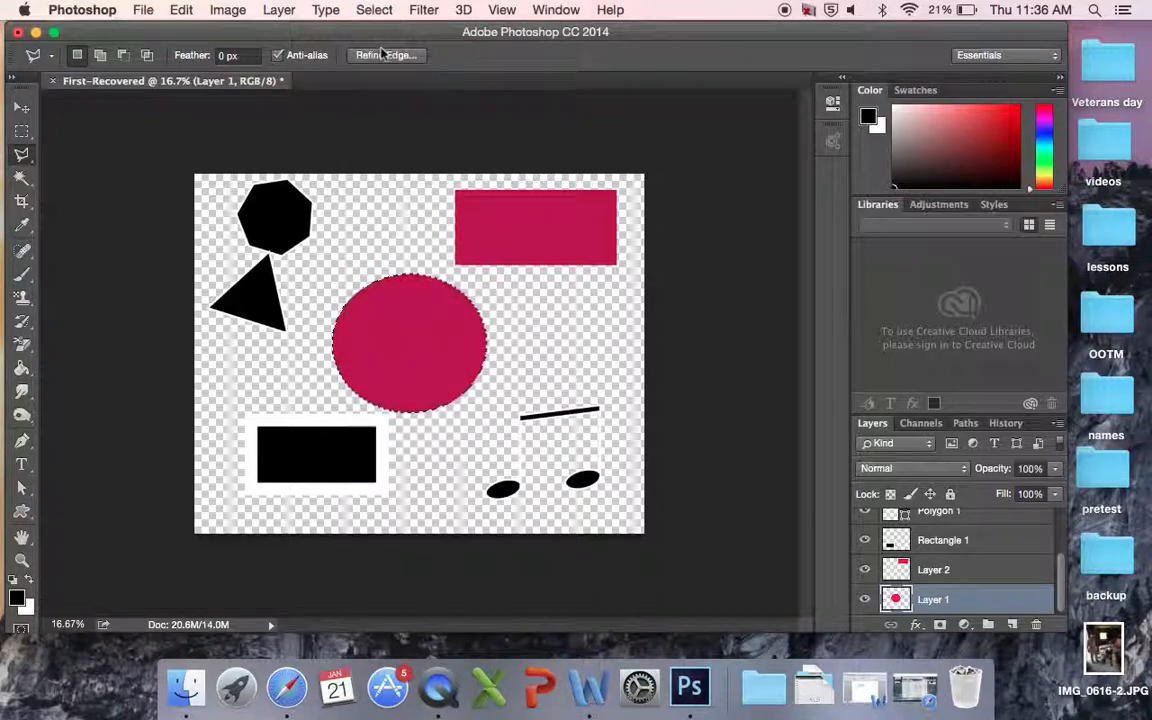